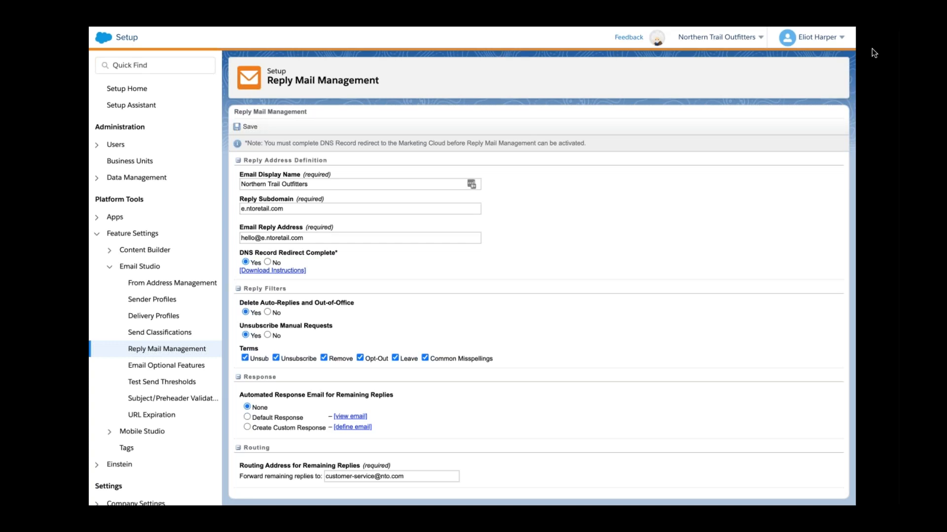
# Bring up the Chrome window with the Reply Mail Management setup page and review its reply address, filter and response settings.
pyautogui.click(873, 53)
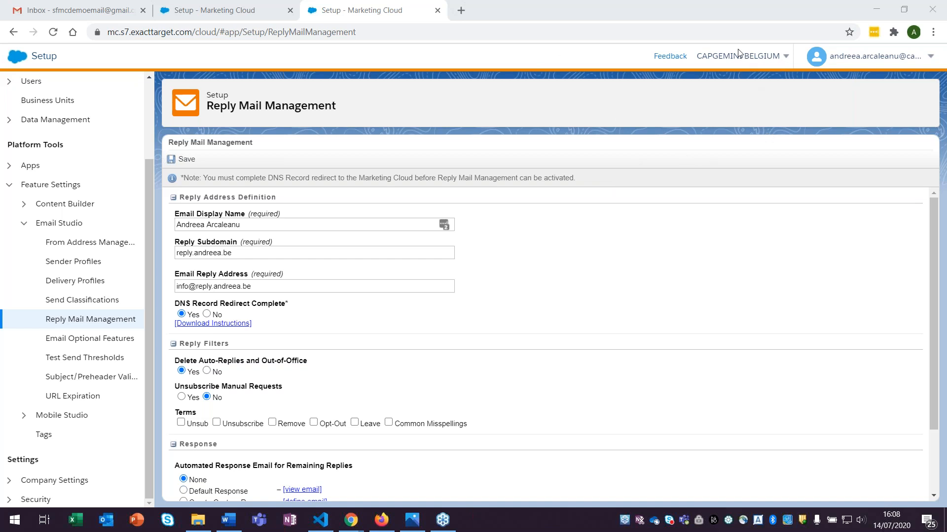
pyautogui.click(506, 97)
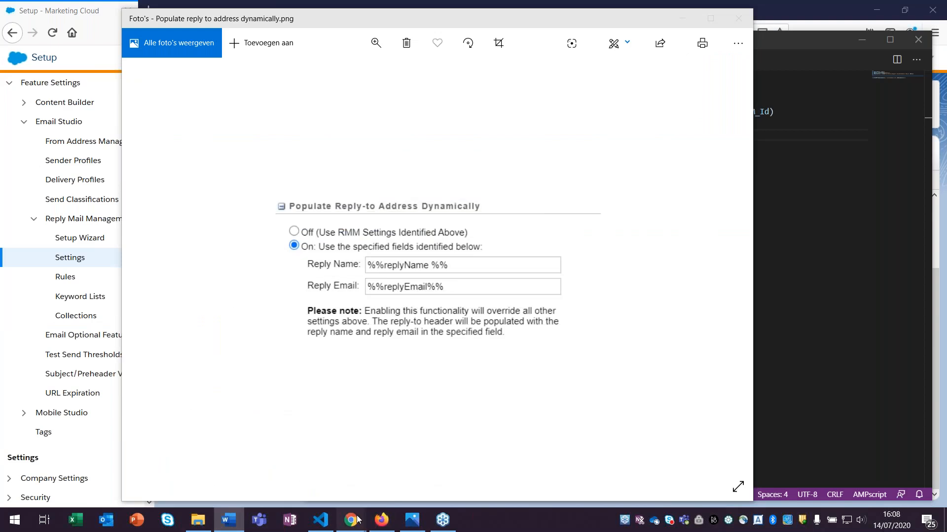
pyautogui.moveTo(351, 520)
pyautogui.click(349, 464)
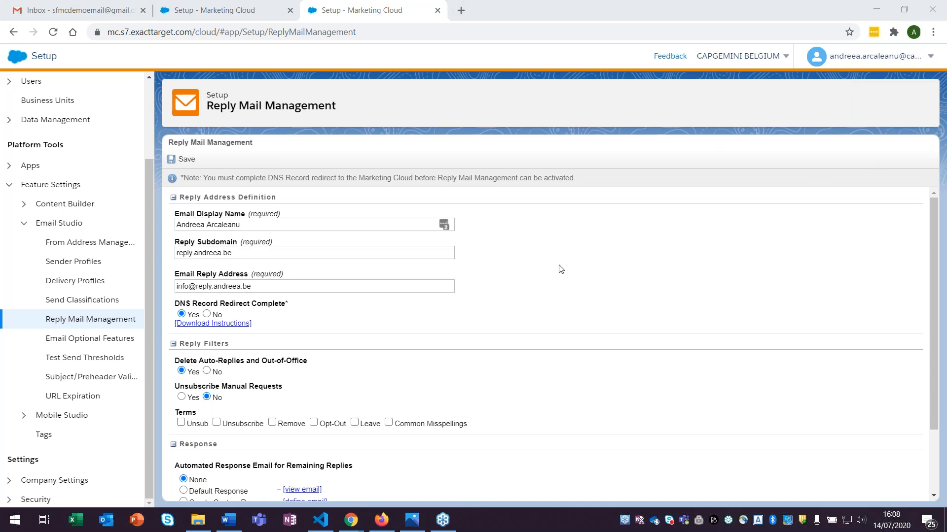
pyautogui.click(473, 266)
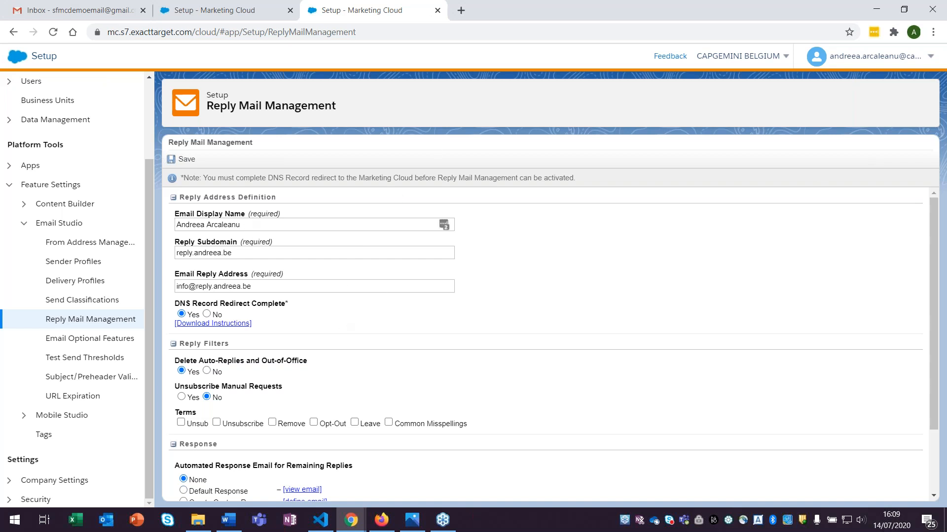
pyautogui.hotkey('alt', 'Tab')
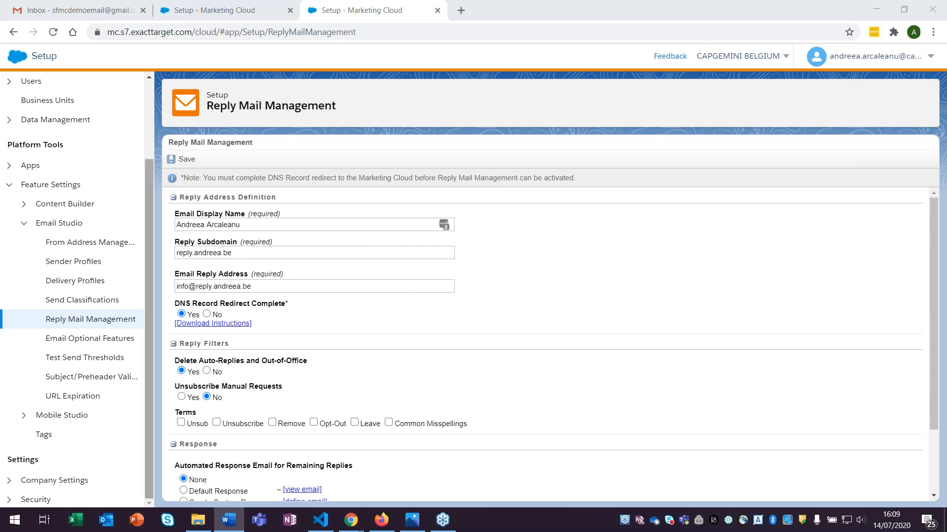
# Switch to Firefox, review the RMM business unit's Reply Mail Management settings and open the Unsubscribe multi-language keyword list.
pyautogui.click(382, 519)
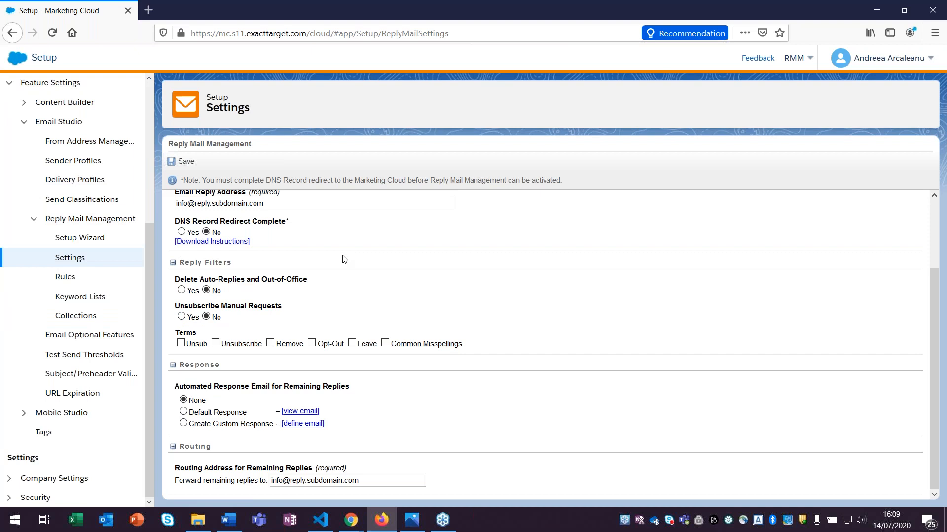
pyautogui.scroll(3, 360, 254)
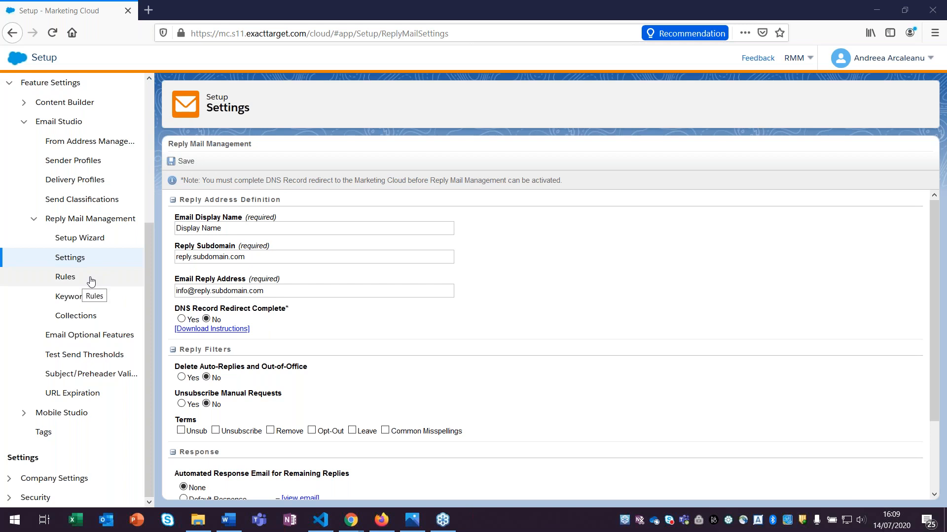
pyautogui.click(94, 304)
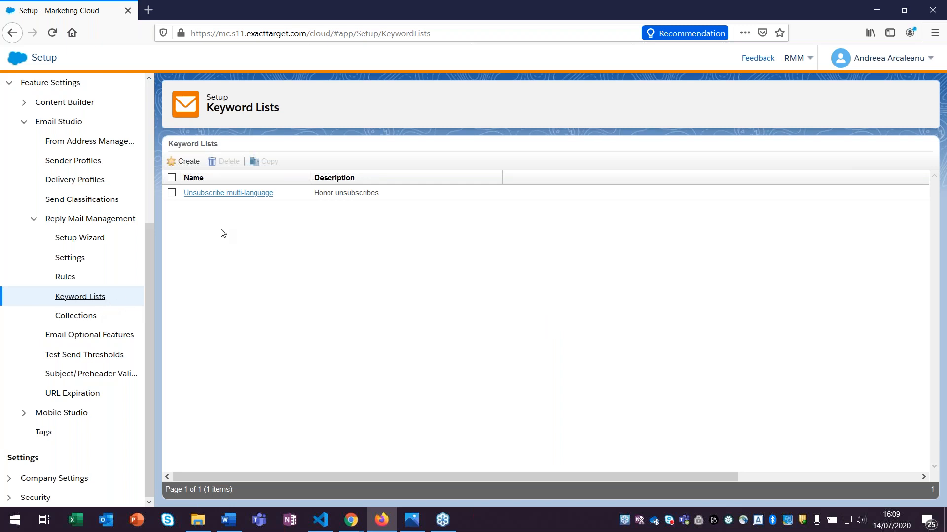
pyautogui.click(197, 193)
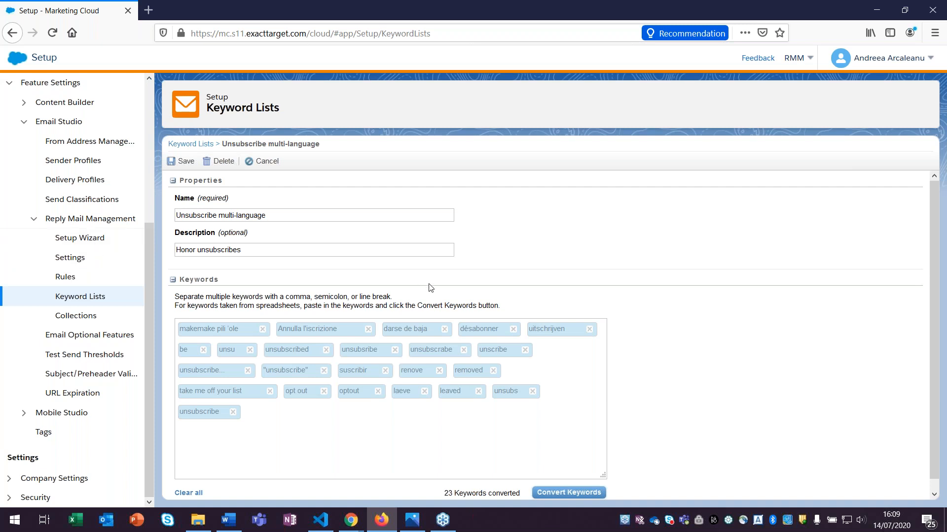
# Compare the unsubscribe terms in the Reply Mail Management settings with the keywords in the Unsubscribe multi-language list.
pyautogui.click(86, 259)
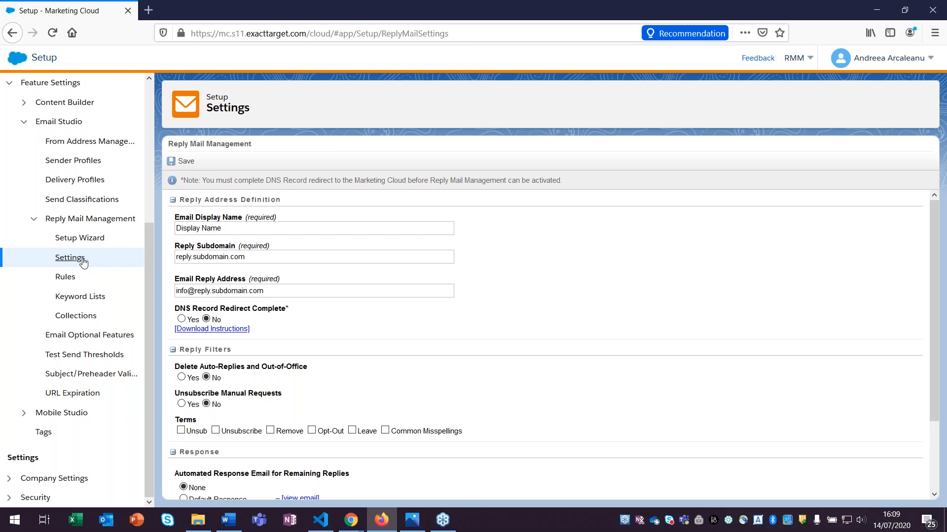
pyautogui.scroll(-2, 483, 291)
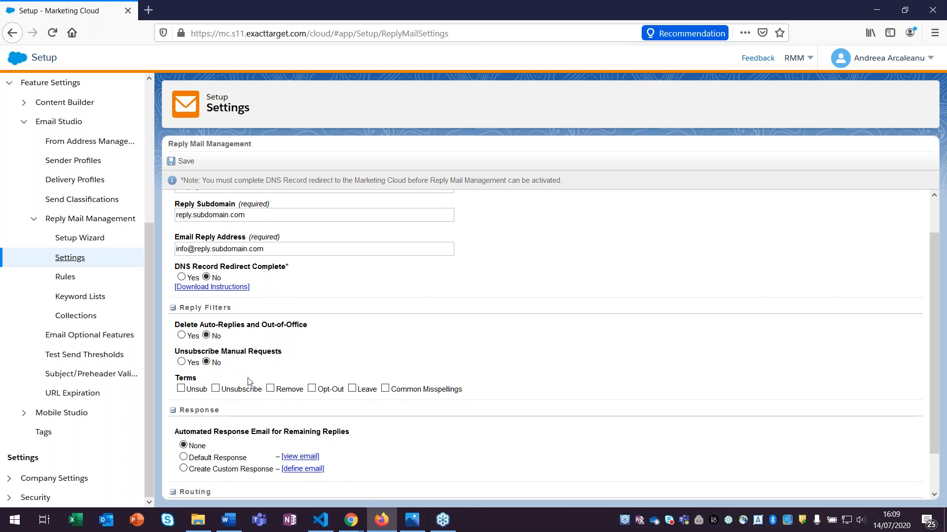
pyautogui.click(95, 301)
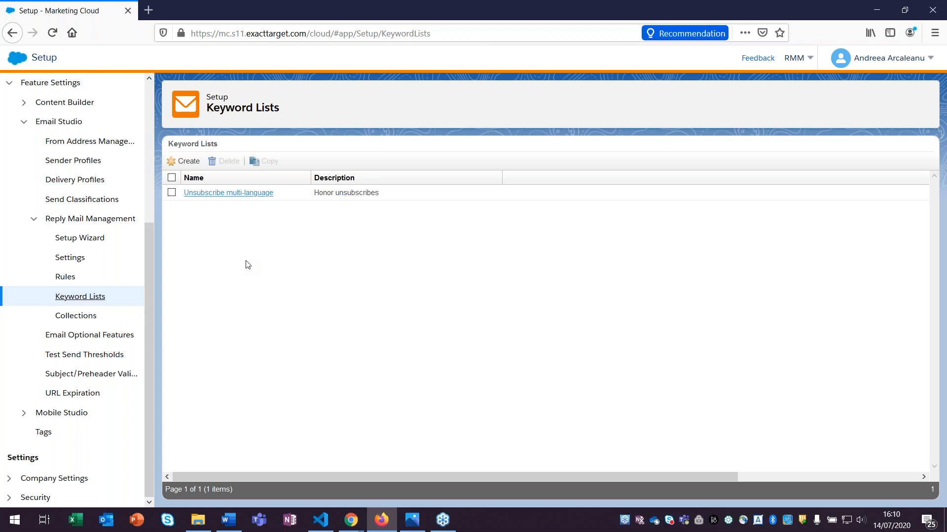
pyautogui.click(200, 194)
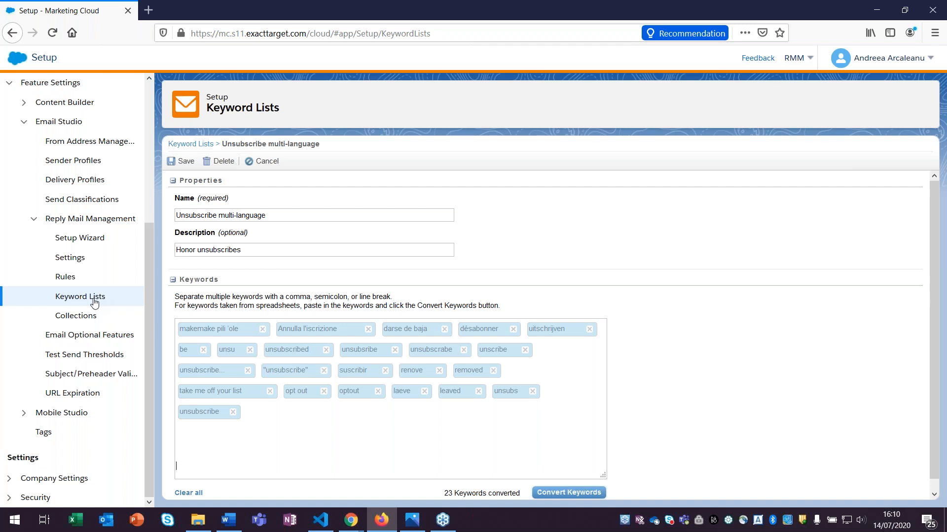
# Examine the Unsubscribe multi-language rule's search criteria, actions and collection options, and open the Collections page.
pyautogui.click(72, 284)
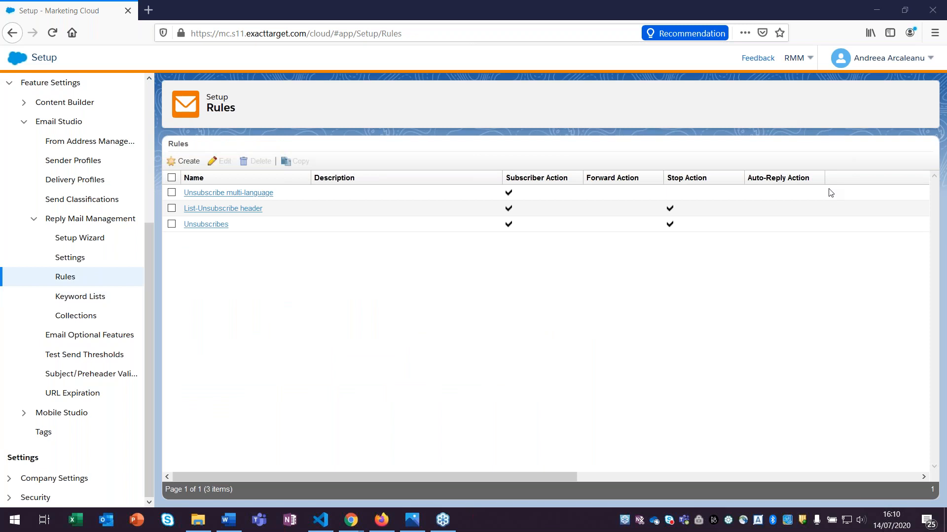
pyautogui.click(228, 193)
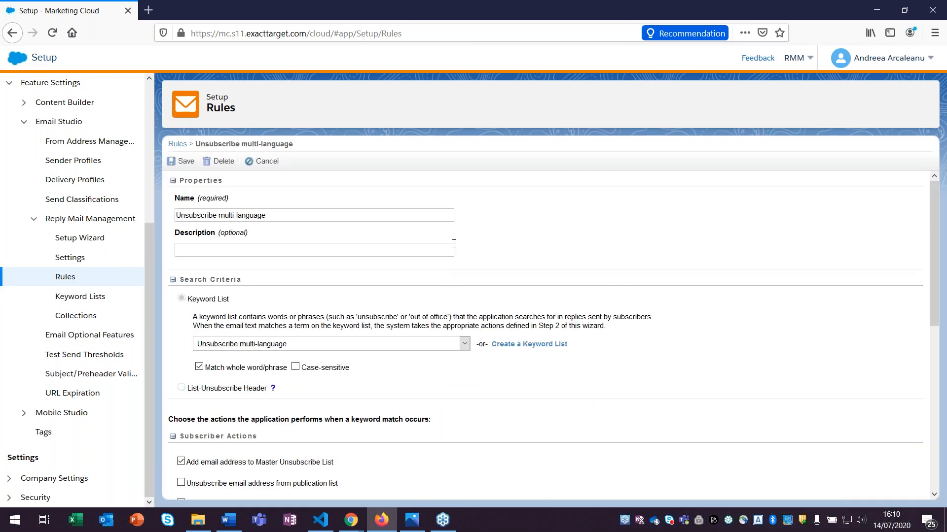
pyautogui.scroll(-2, 468, 239)
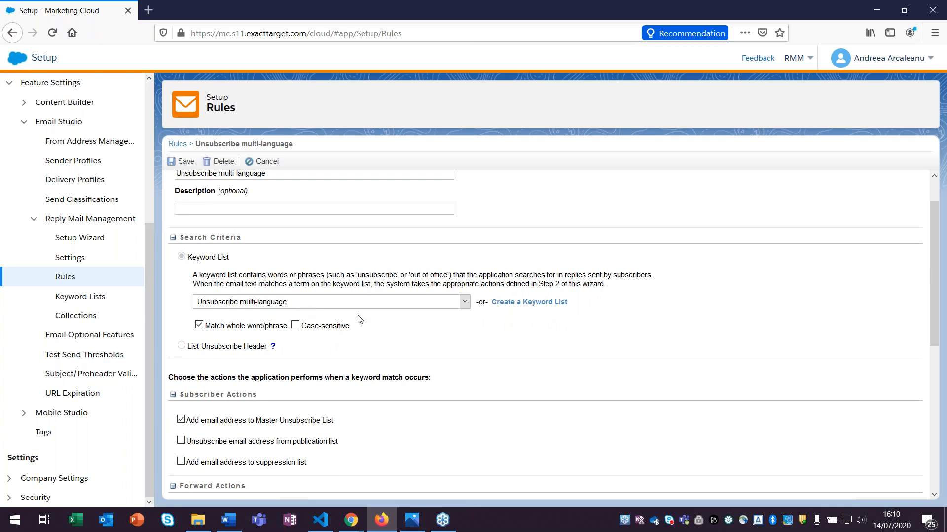
pyautogui.scroll(-1, 433, 324)
pyautogui.scroll(-1, 434, 323)
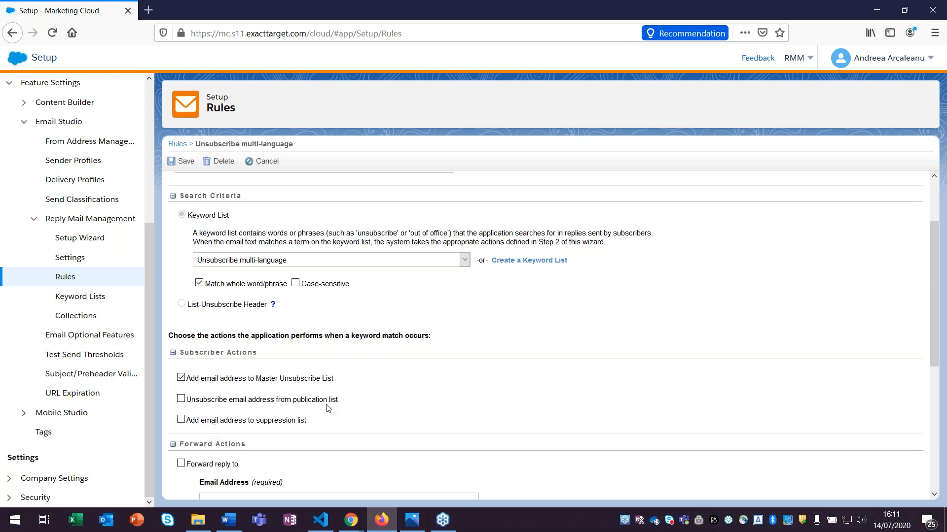
pyautogui.scroll(-5, 328, 408)
pyautogui.scroll(-2, 344, 341)
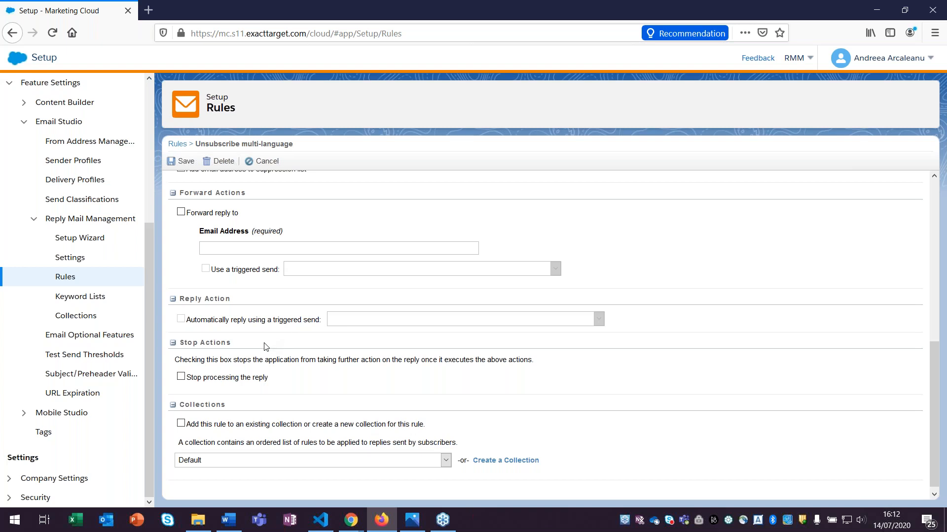
pyautogui.scroll(-1, 264, 341)
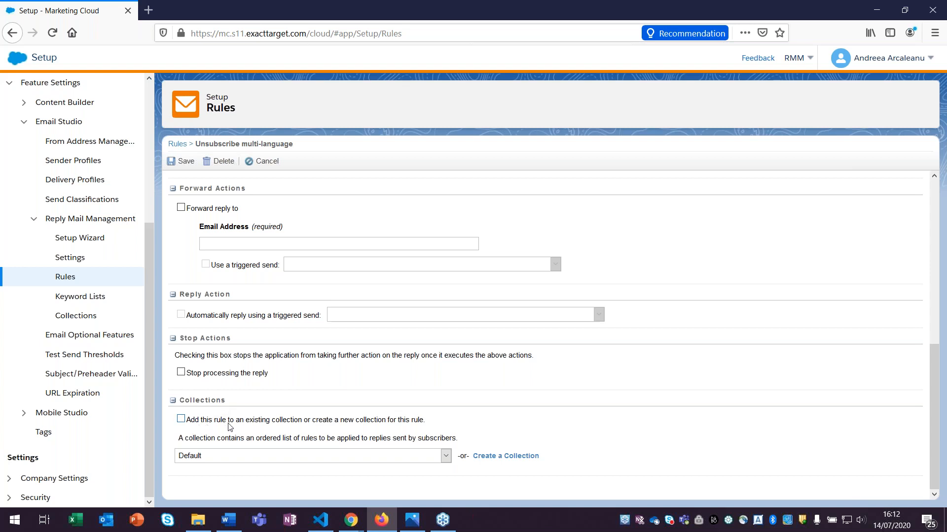
pyautogui.click(95, 322)
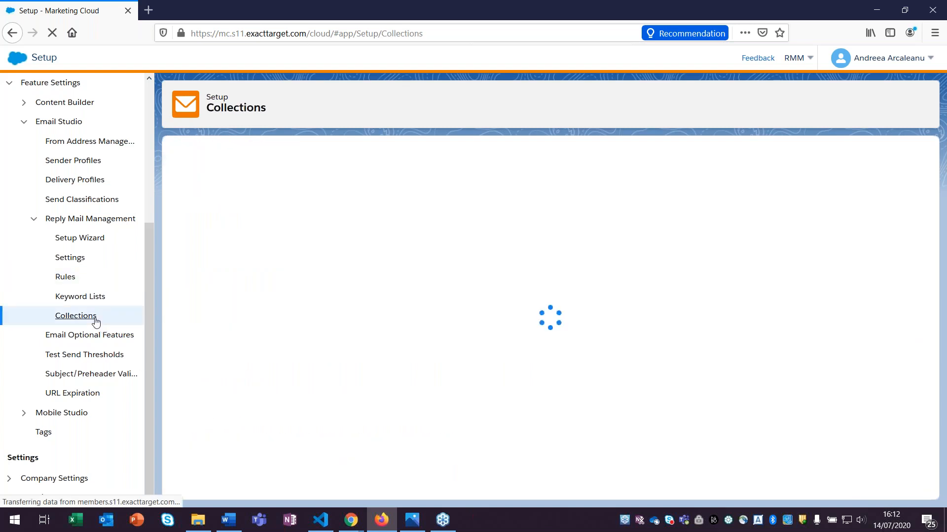
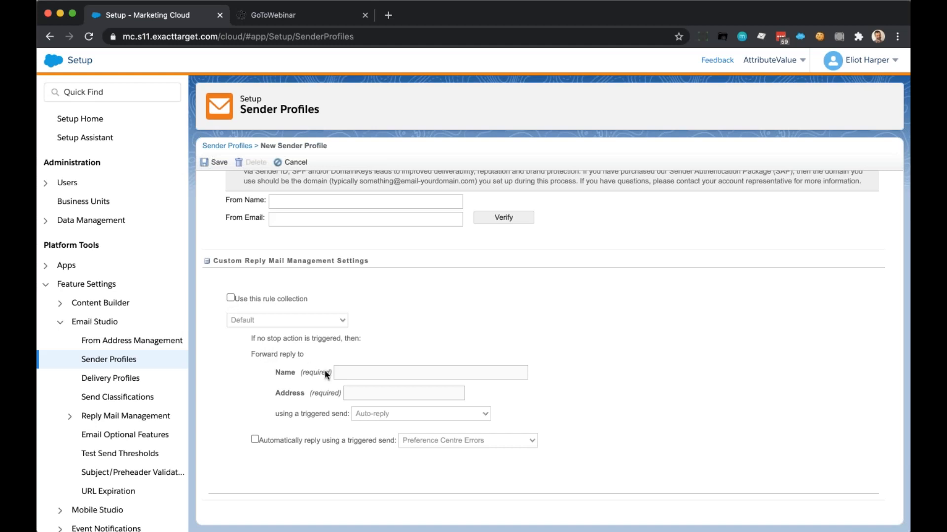
# Enable the Default rule collection in the new sender profile's custom reply mail management settings.
pyautogui.click(230, 298)
pyautogui.click(338, 370)
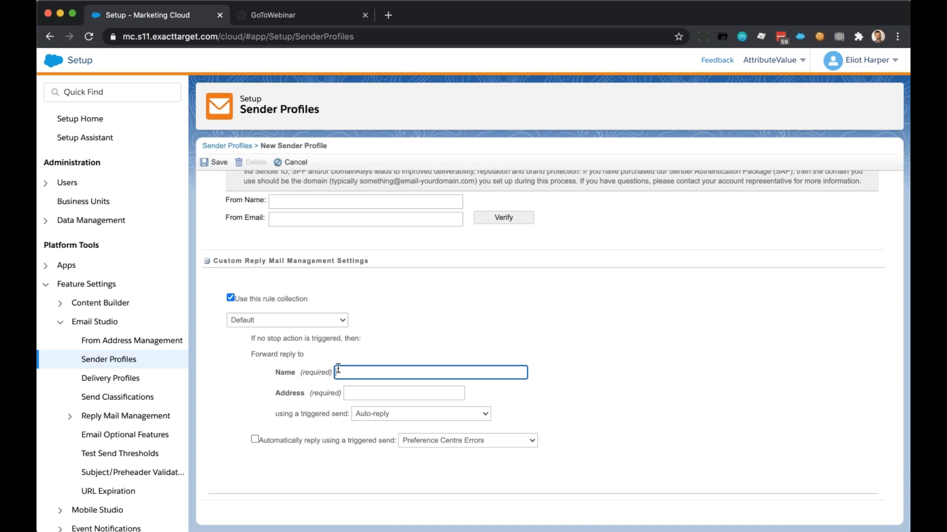
pyautogui.click(354, 394)
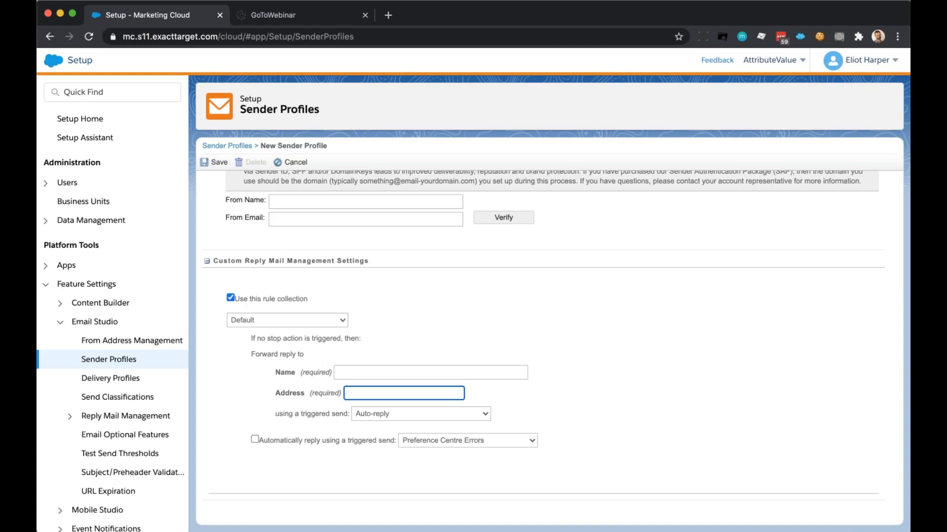
pyautogui.click(351, 373)
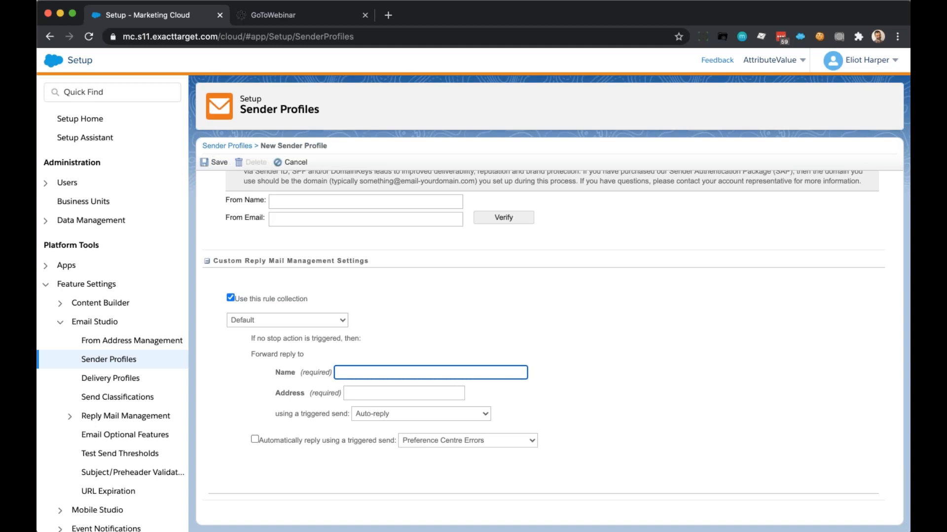
pyautogui.click(214, 10)
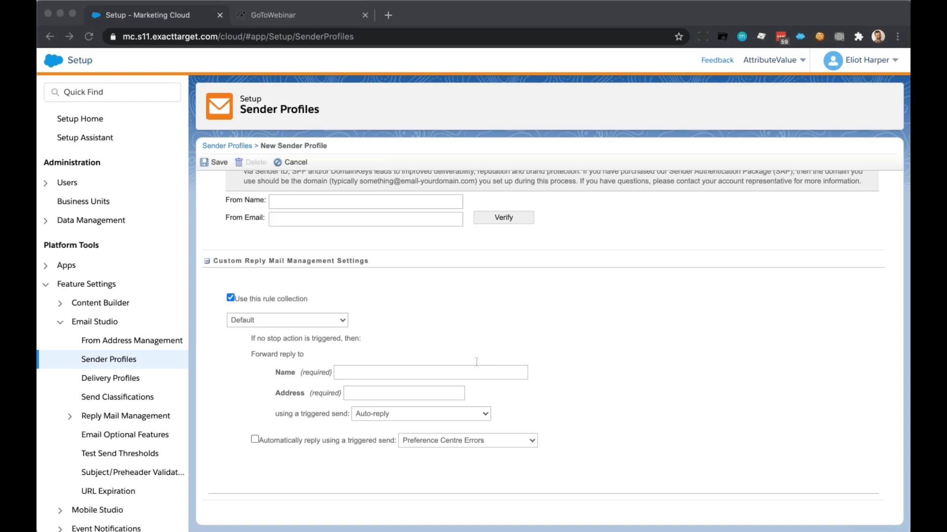
pyautogui.click(360, 366)
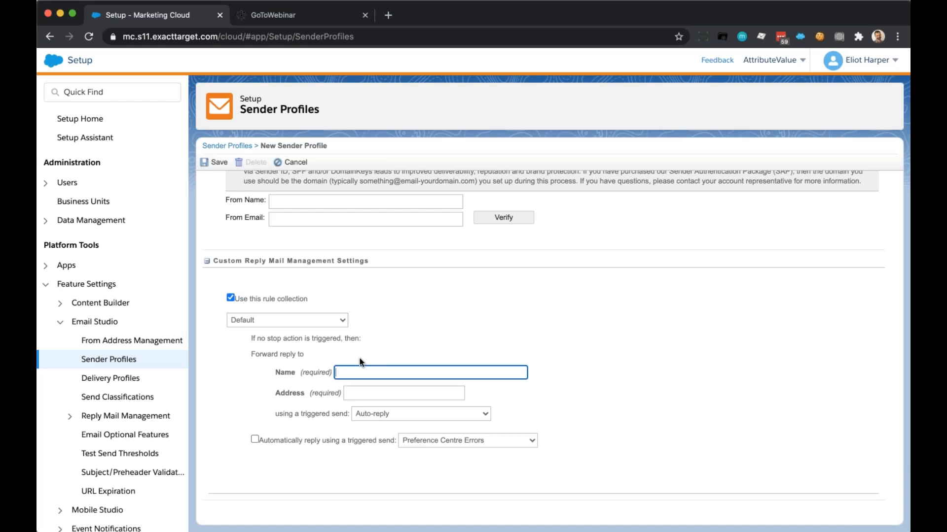
# Start the forwarding address expression with %%=Lookup('ReplyAddresses','FromEmail','SubscriberEmail', in the custom reply mail management settings.
pyautogui.press('Tab')
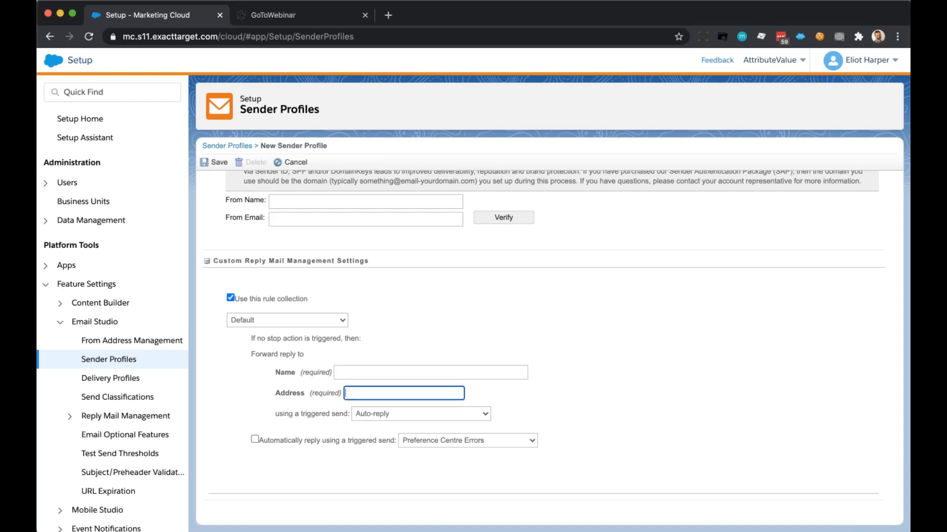
pyautogui.write('%%=')
pyautogui.write('Lookup(')
pyautogui.write("'ReplyAddreses")
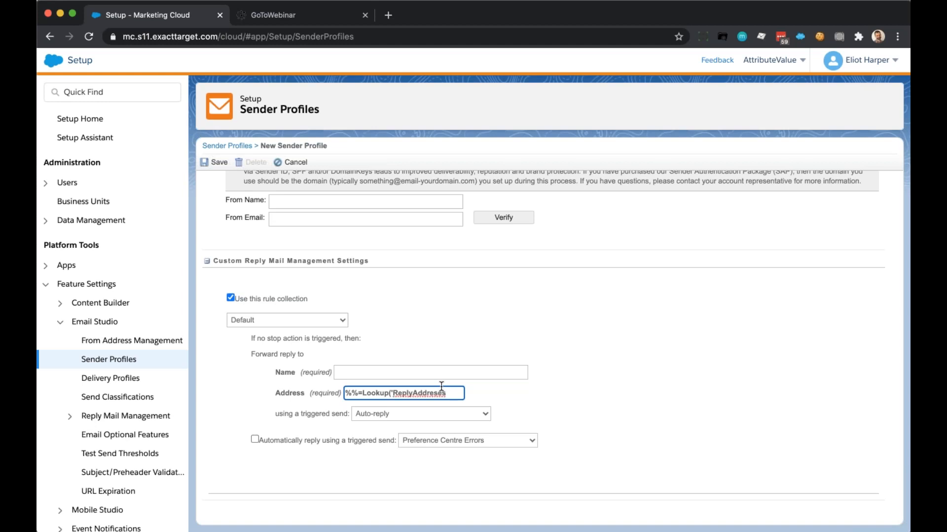
pyautogui.press('BackSpace')
pyautogui.press('BackSpace')
pyautogui.write('ses')
pyautogui.write(",'FromEmail','")
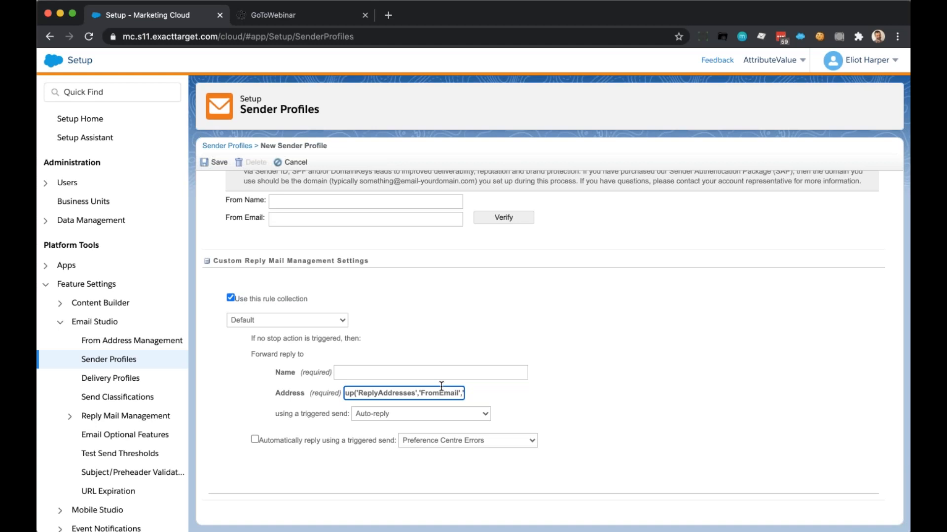
pyautogui.write("SubscriberEmail',")
# Complete the forwarding address lookup by appending _RMM_RecipientSubscriberKey)=%% to the expression.
pyautogui.press('super+Tab')
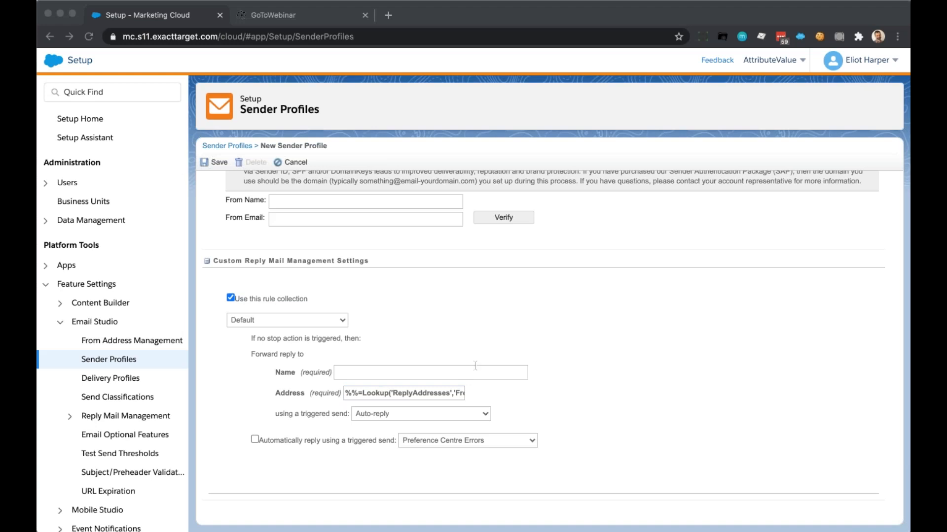
pyautogui.press('super+Tab')
pyautogui.moveTo(457, 392)
pyautogui.mouseDown()
pyautogui.moveTo(492, 397)
pyautogui.moveTo(471, 394)
pyautogui.mouseUp()
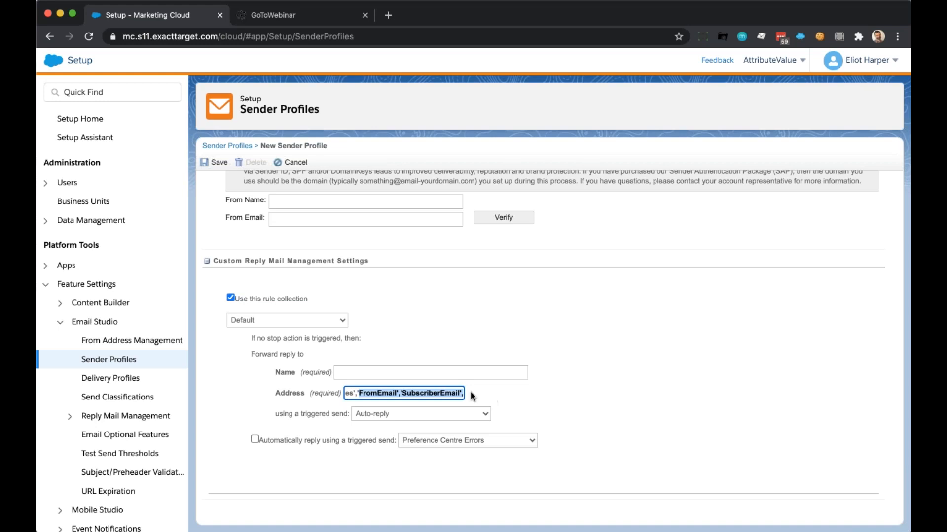
pyautogui.press('Right')
pyautogui.hotkey('alt', 'Right')
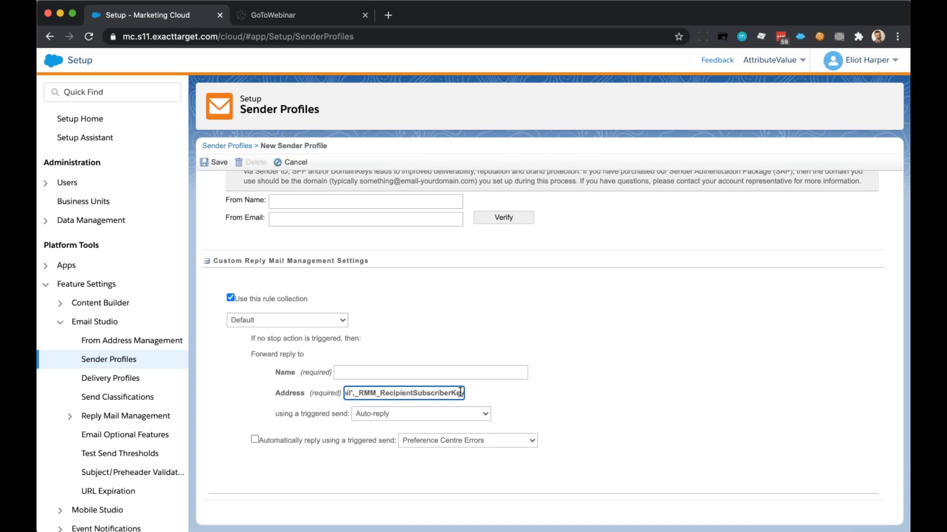
pyautogui.press('Right')
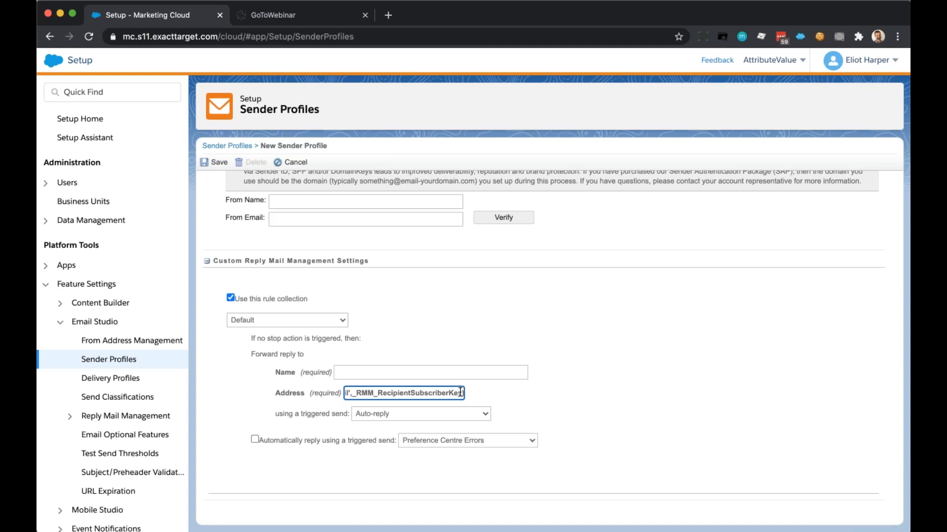
pyautogui.write(')=%%')
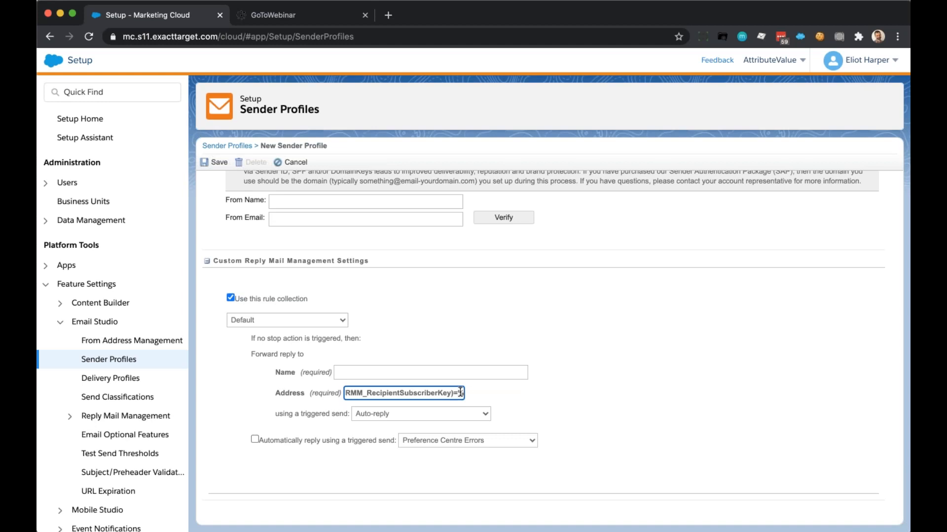
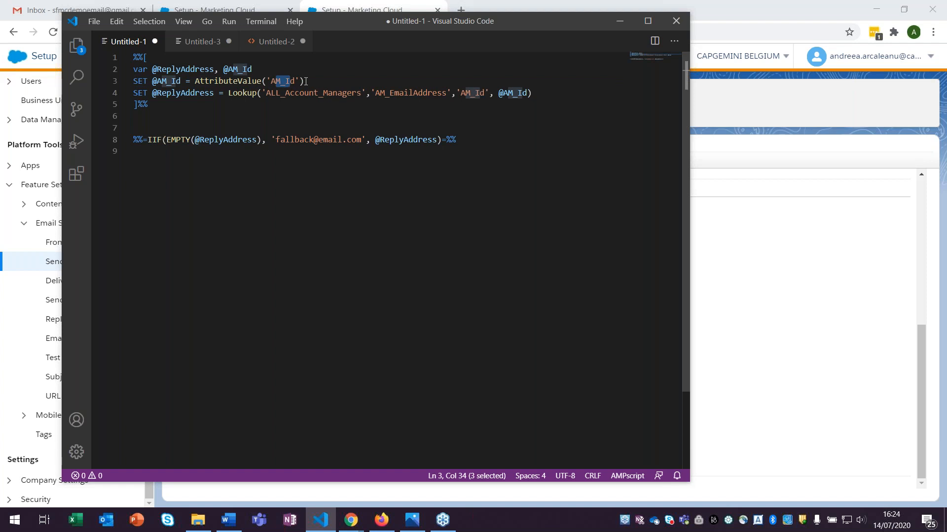
# Examine the script's account manager email Lookup and the IIF expression that supplies a fallback reply address.
pyautogui.click(479, 93)
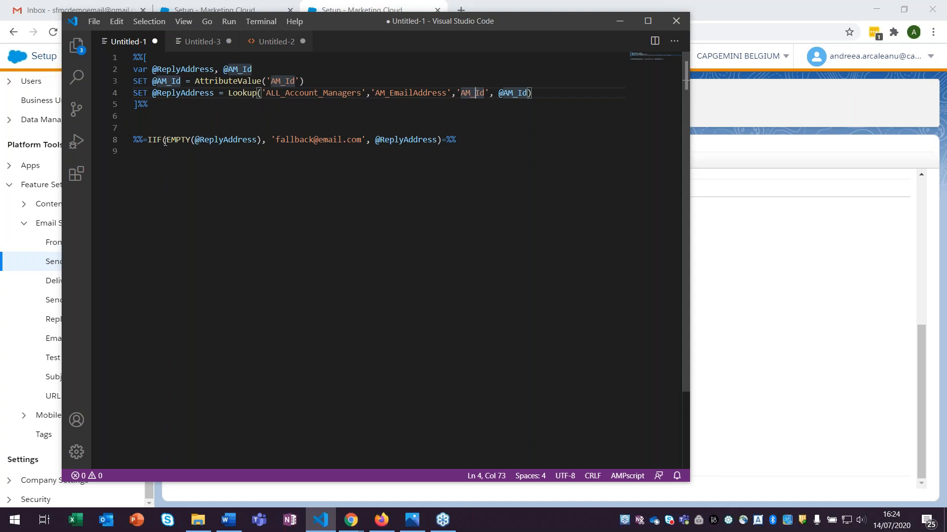
pyautogui.tripleClick(136, 139)
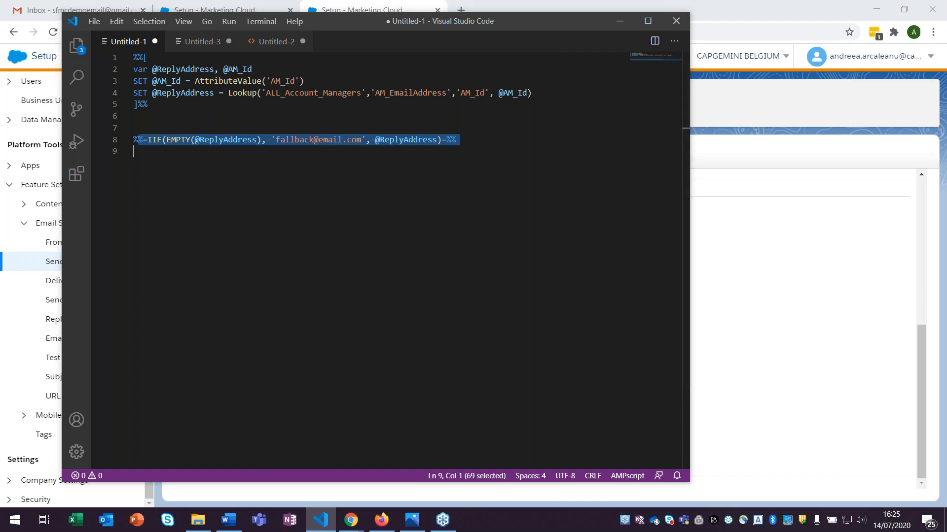
pyautogui.hotkey('alt', 'Tab')
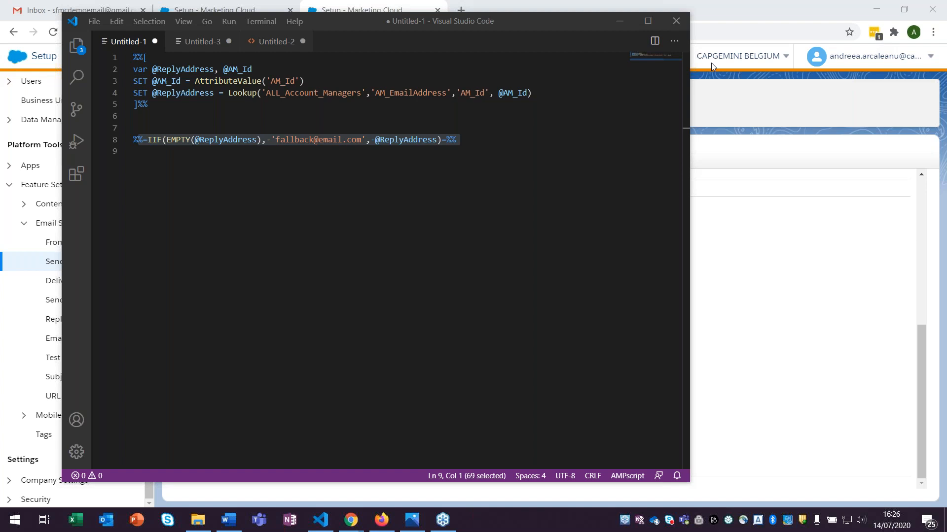
# Switch to Marketing Cloud in Chrome and view the Account Manager sender profile's Custom Reply Mail Management Settings.
pyautogui.moveTo(358, 528)
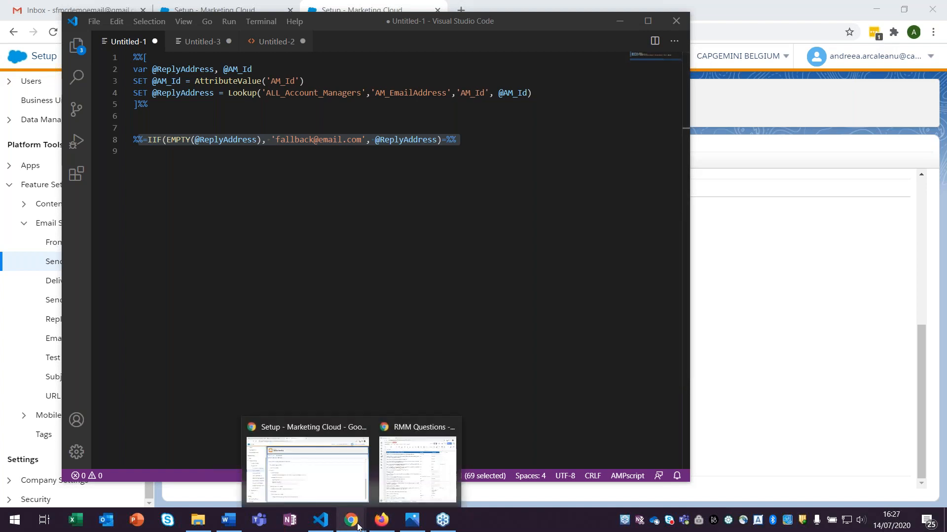
pyautogui.click(360, 488)
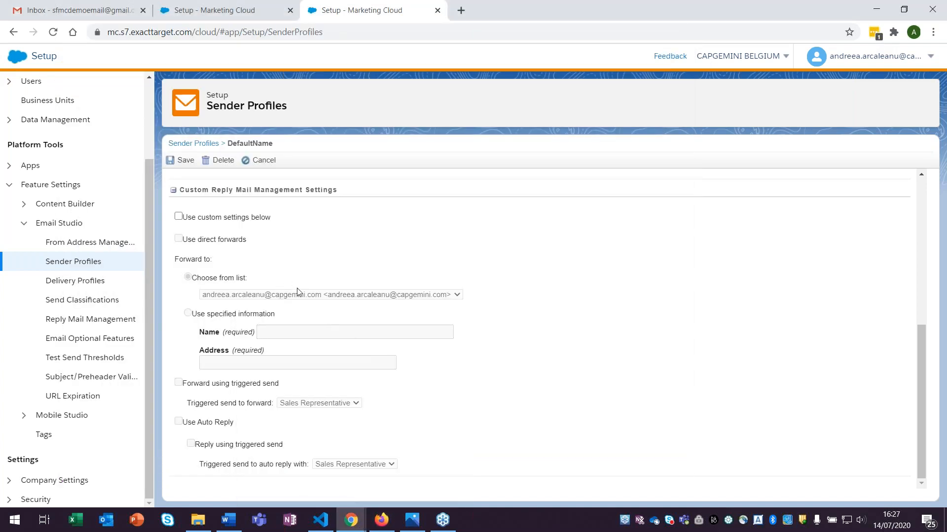
pyautogui.click(117, 319)
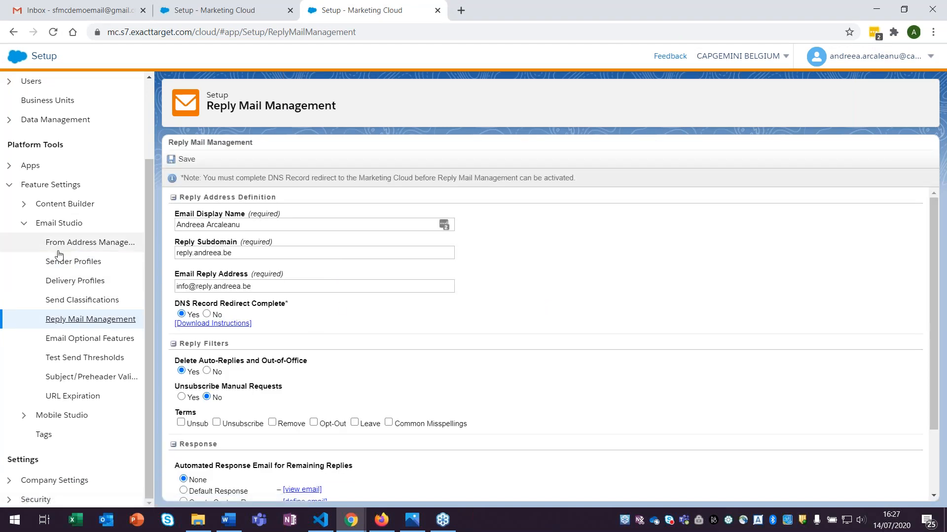
pyautogui.click(77, 263)
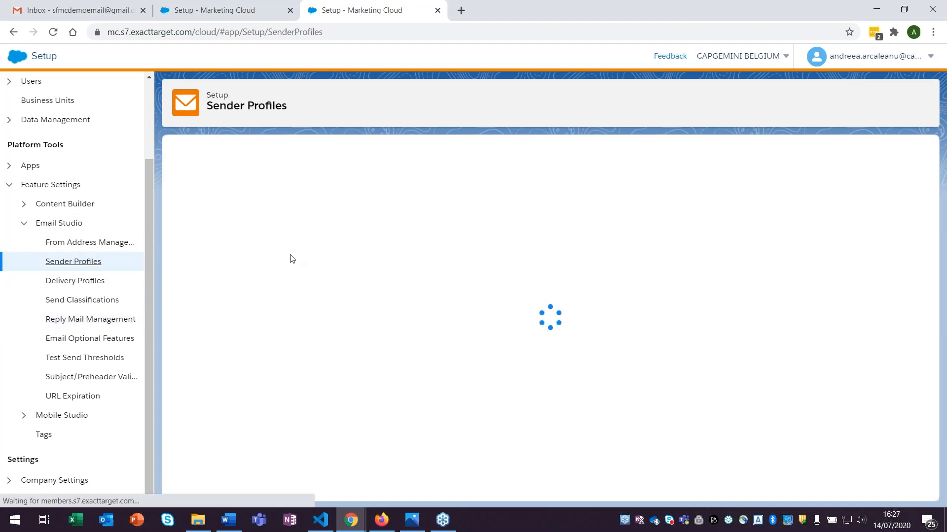
pyautogui.click(210, 191)
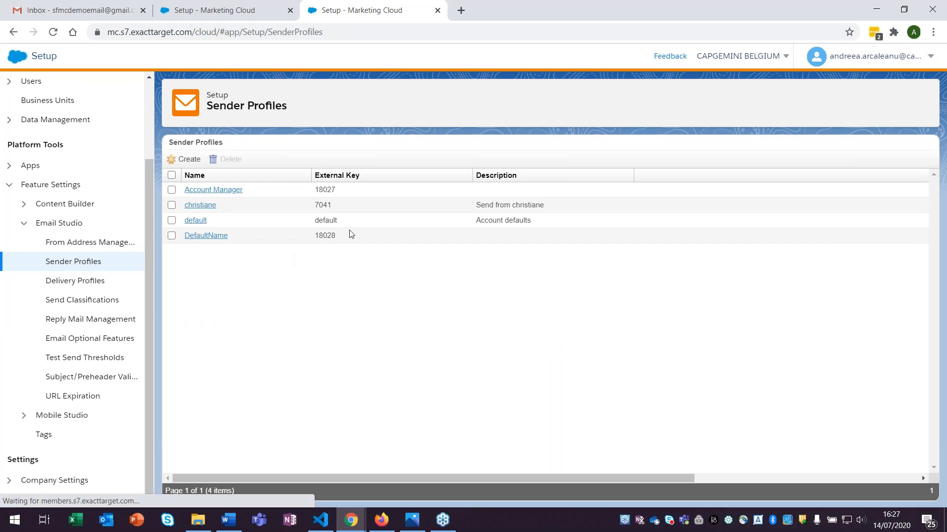
pyautogui.scroll(-10, 484, 344)
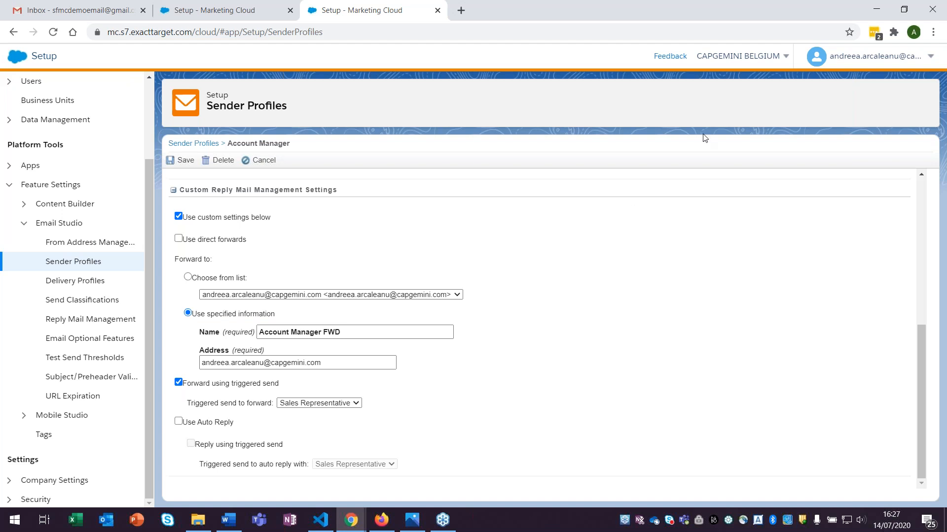
pyautogui.click(517, 206)
pyautogui.hotkey('alt', 'Tab')
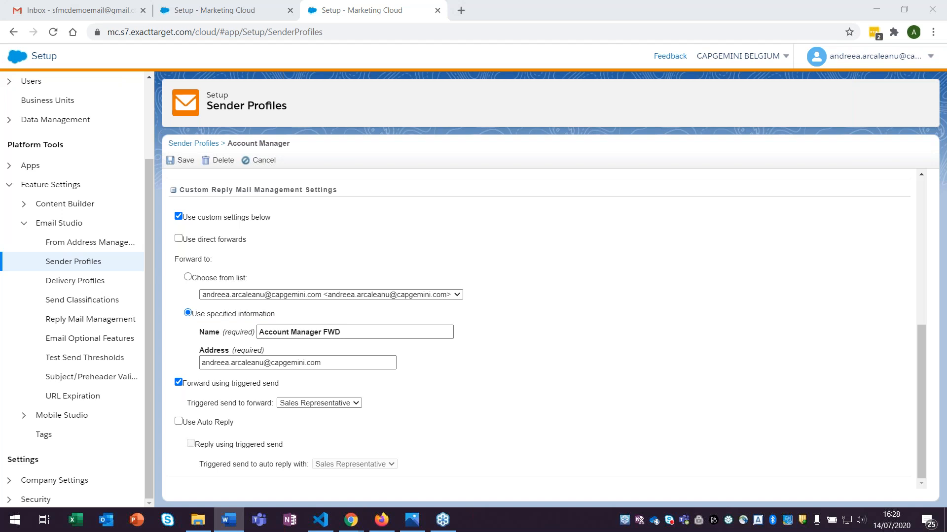
pyautogui.click(911, 54)
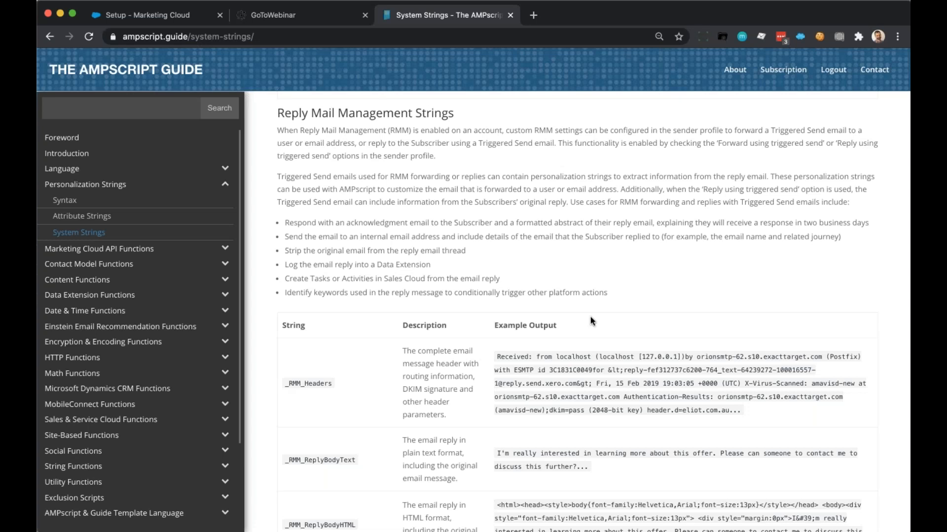
# Read through the Reply Mail Management Strings table in the AMPscript Guide, from _RMM_Headers to _replycontent.
pyautogui.scroll(-4, 591, 321)
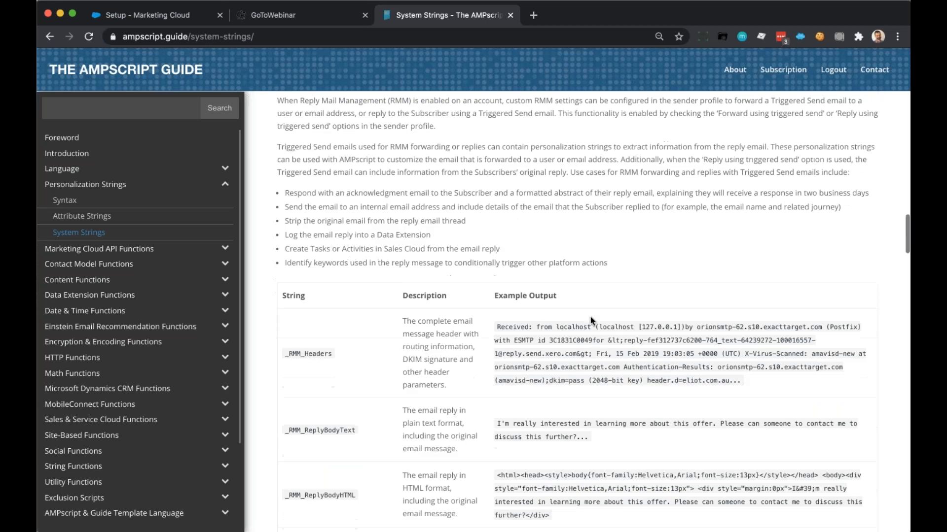
pyautogui.scroll(-1, 590, 316)
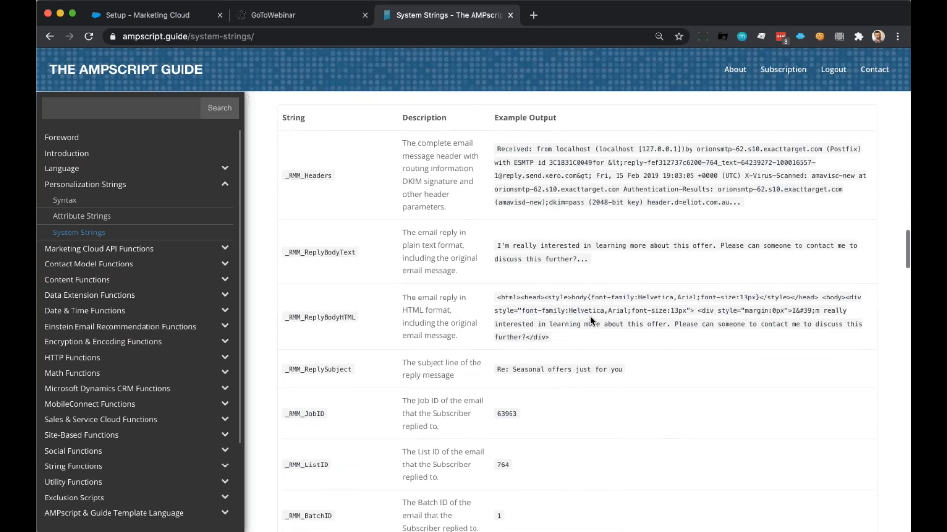
pyautogui.scroll(-1, 591, 317)
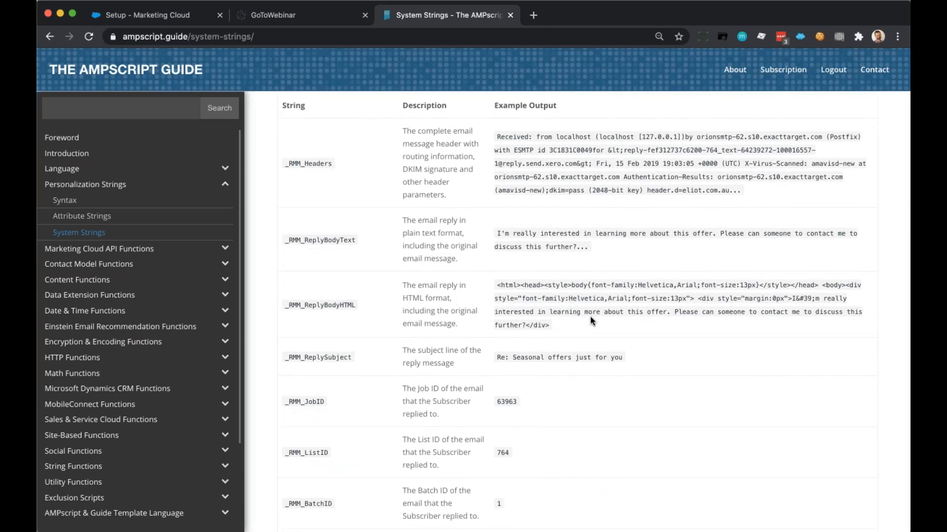
pyautogui.scroll(-3, 590, 316)
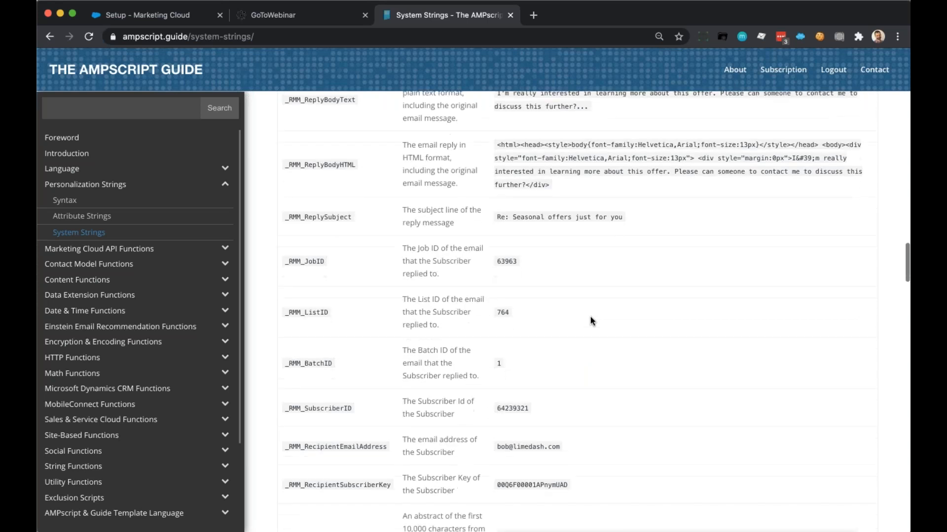
pyautogui.scroll(-1, 590, 321)
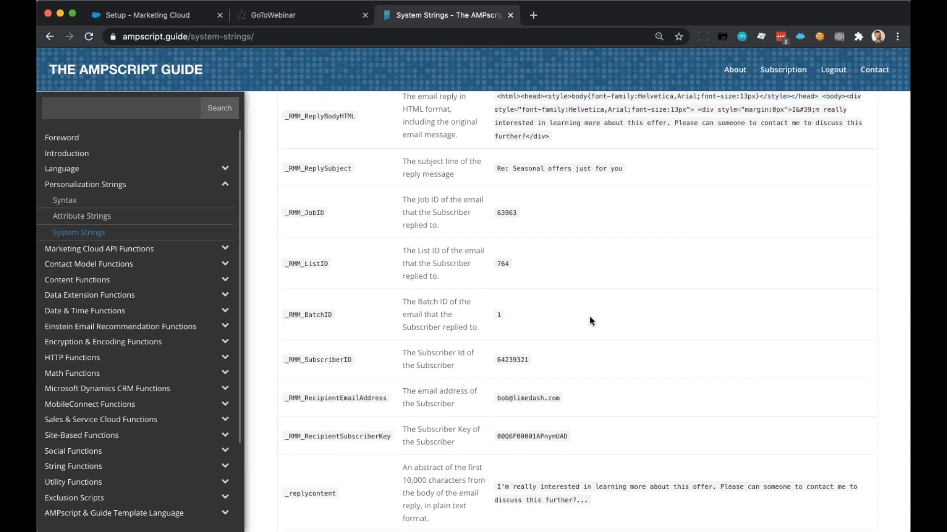
pyautogui.scroll(-2, 591, 320)
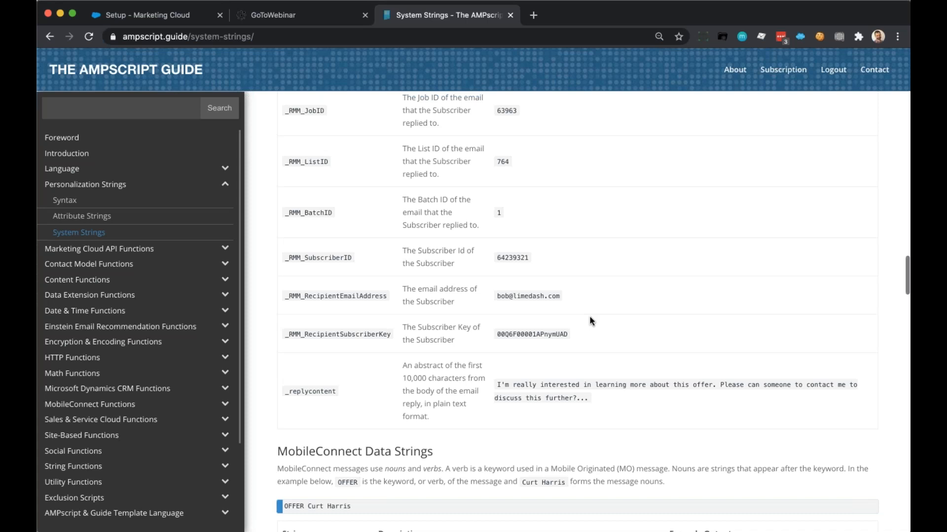
pyautogui.scroll(1, 591, 321)
pyautogui.scroll(1, 592, 321)
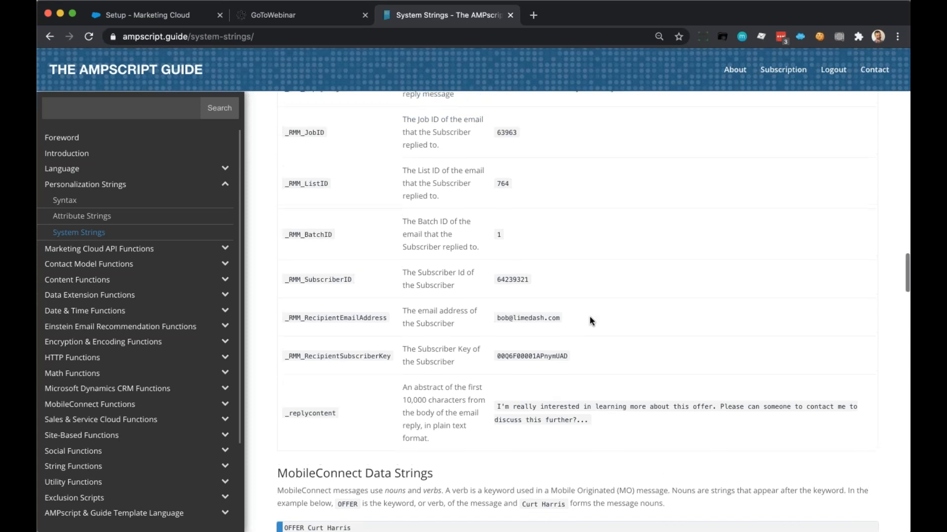
pyautogui.scroll(1, 591, 321)
# Examine the _RMM_RecipientEmailAddress and _RMM_RecipientSubscriberKey entries in the Reply Mail Management Strings table.
pyautogui.doubleClick(335, 343)
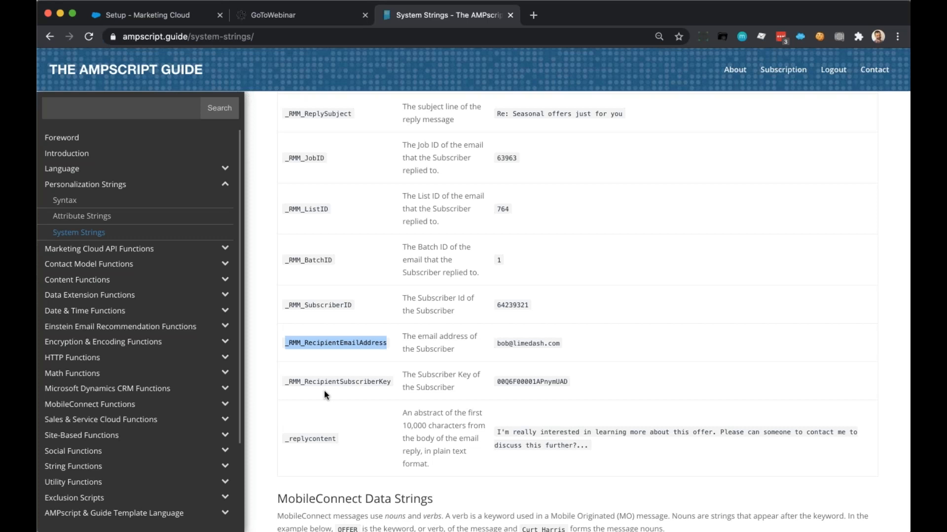
pyautogui.doubleClick(292, 383)
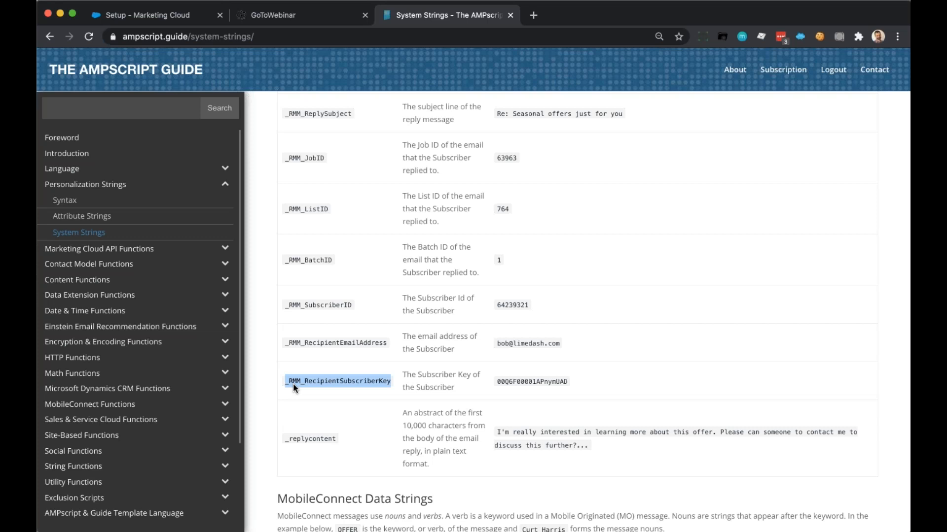
pyautogui.scroll(2, 293, 384)
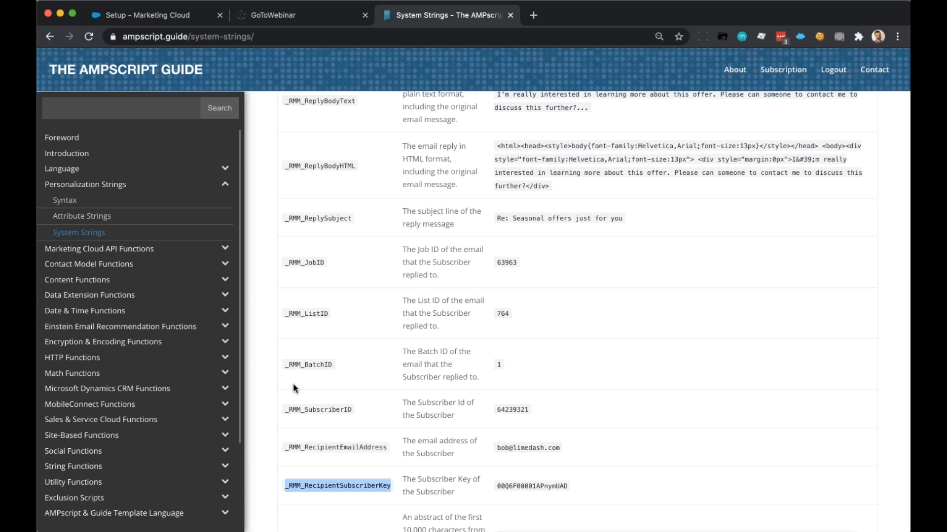
pyautogui.scroll(-1, 293, 384)
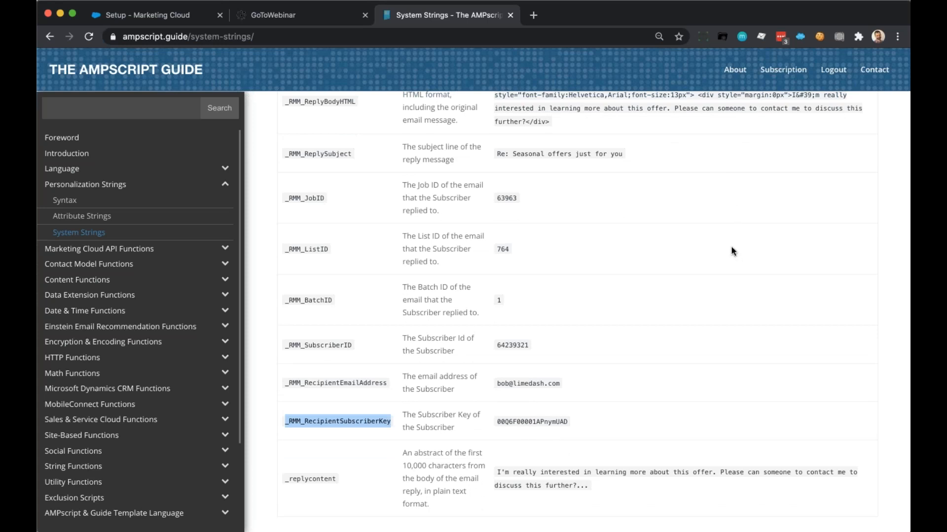
# Switch to Sublime Text and cut everything after the first AMPscript block in patterns.amp.
pyautogui.click(212, 20)
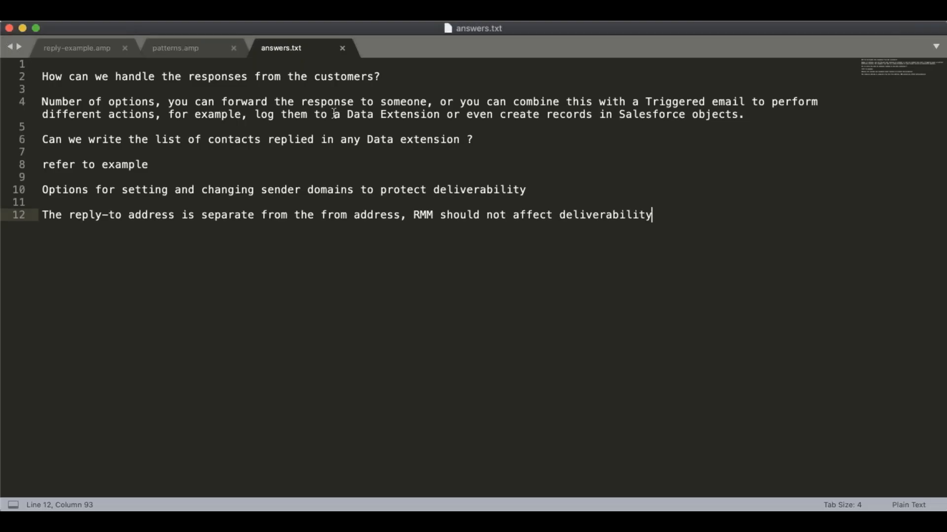
pyautogui.click(218, 48)
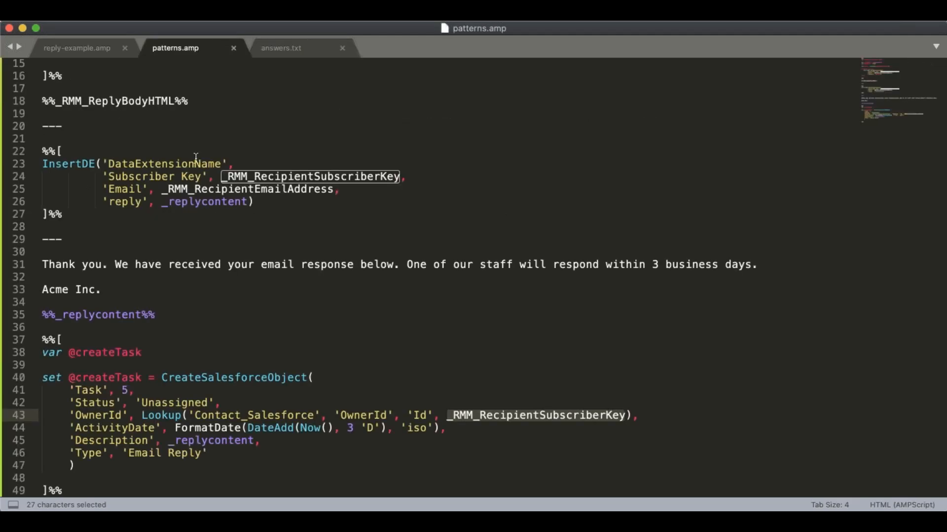
pyautogui.scroll(5, 82, 257)
pyautogui.moveTo(43, 253); pyautogui.dragTo(163, 508)
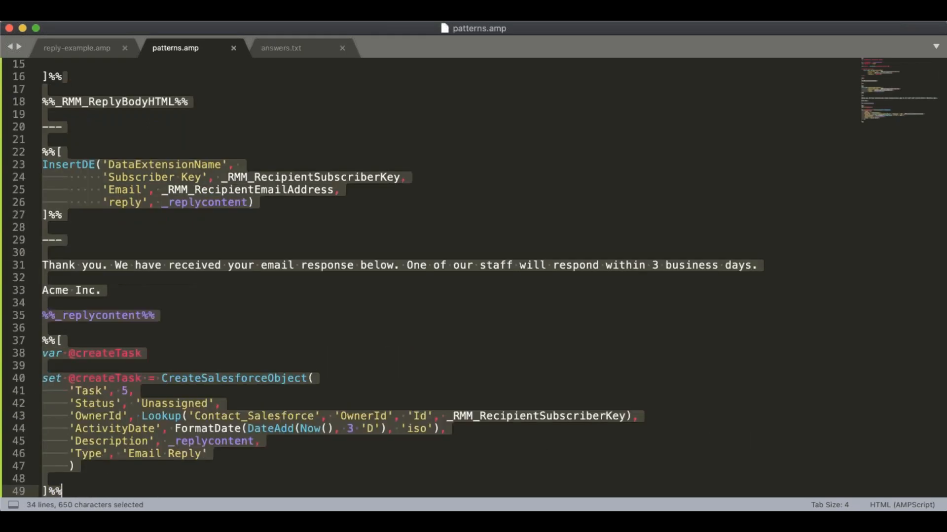
pyautogui.press('super+x')
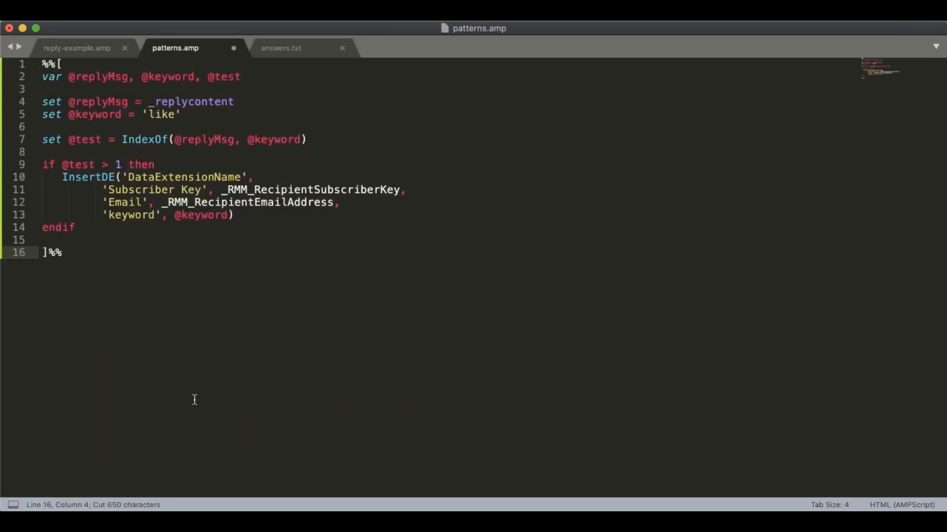
# Examine at a larger text size how the script sets _replycontent and the keyword 'like', and compares them with IndexOf.
pyautogui.press('super+equal')
pyautogui.press('super+equal')
pyautogui.press('super+equal')
pyautogui.press('super+equal')
pyautogui.press('super+equal')
pyautogui.press('super+equal')
pyautogui.press('super+equal')
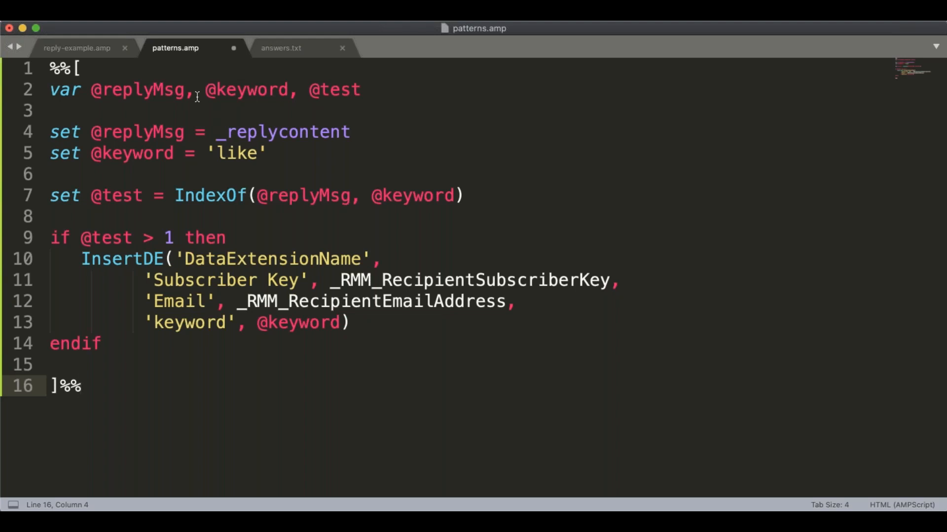
pyautogui.click(225, 136)
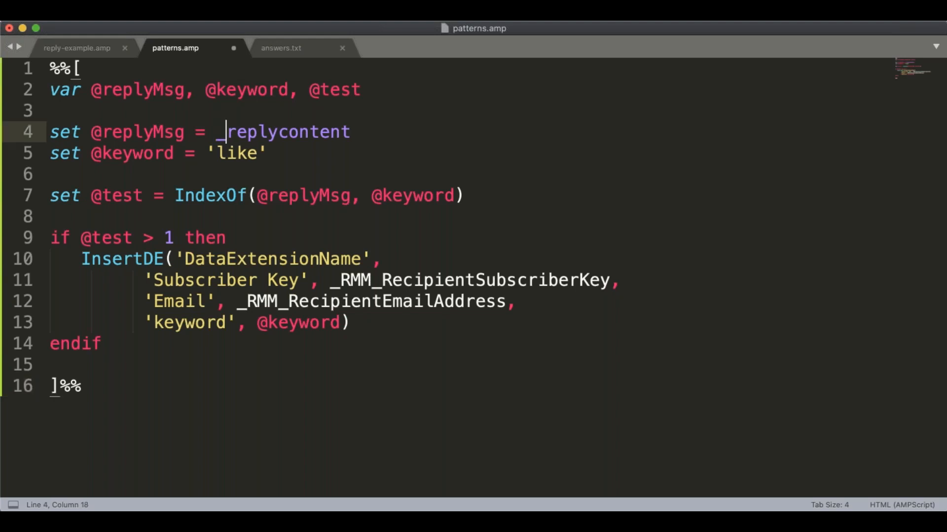
pyautogui.doubleClick(224, 132)
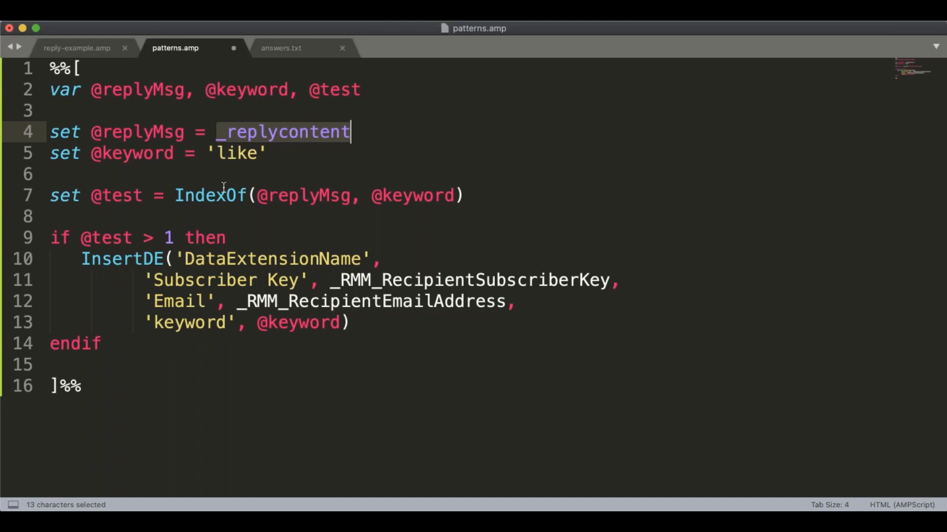
pyautogui.click(217, 161)
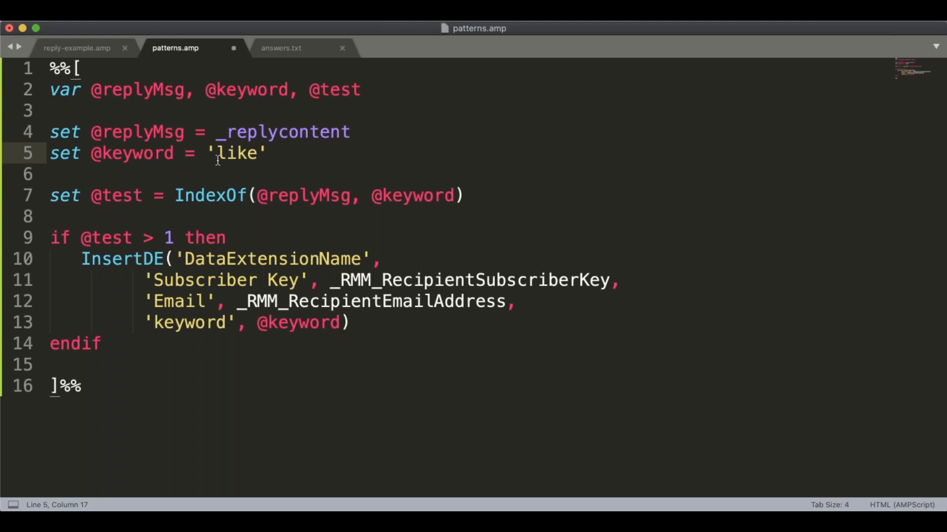
pyautogui.click(184, 195)
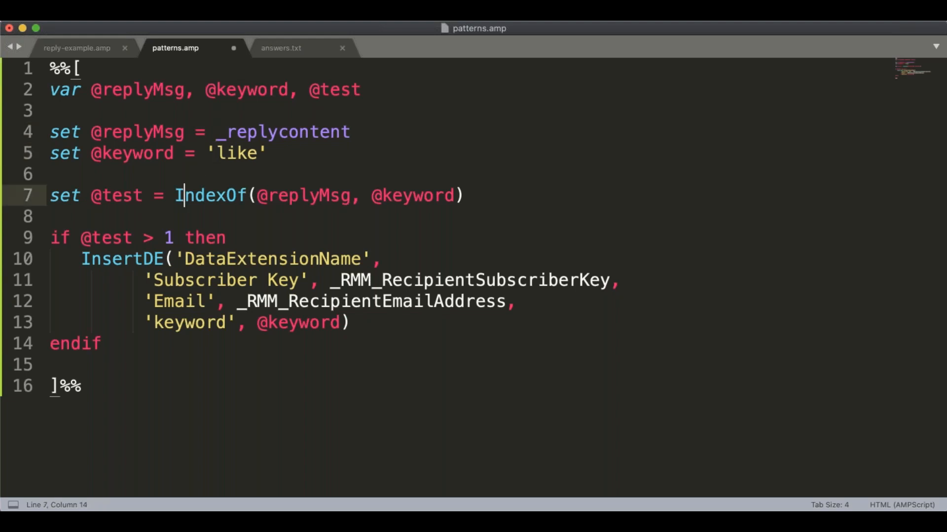
pyautogui.doubleClick(184, 195)
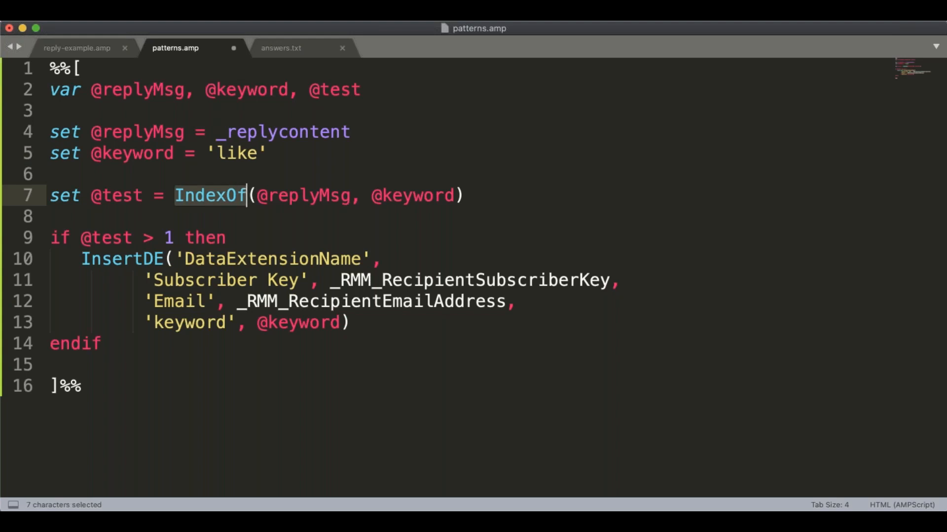
# Examine the if block's InsertDE call, covering its Subscriber Key, Email and keyword column values.
pyautogui.moveTo(102, 344); pyautogui.dragTo(50, 238)
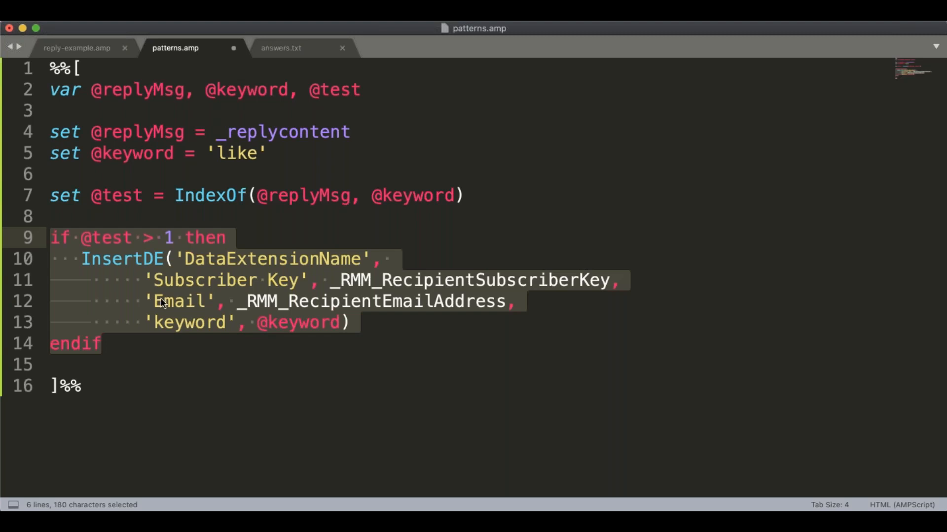
pyautogui.doubleClick(181, 281)
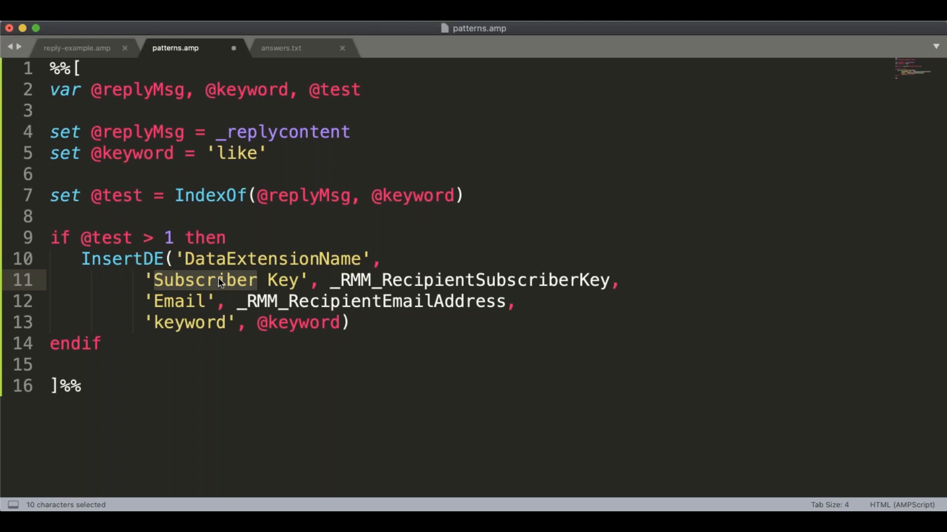
pyautogui.moveTo(329, 280); pyautogui.dragTo(610, 276)
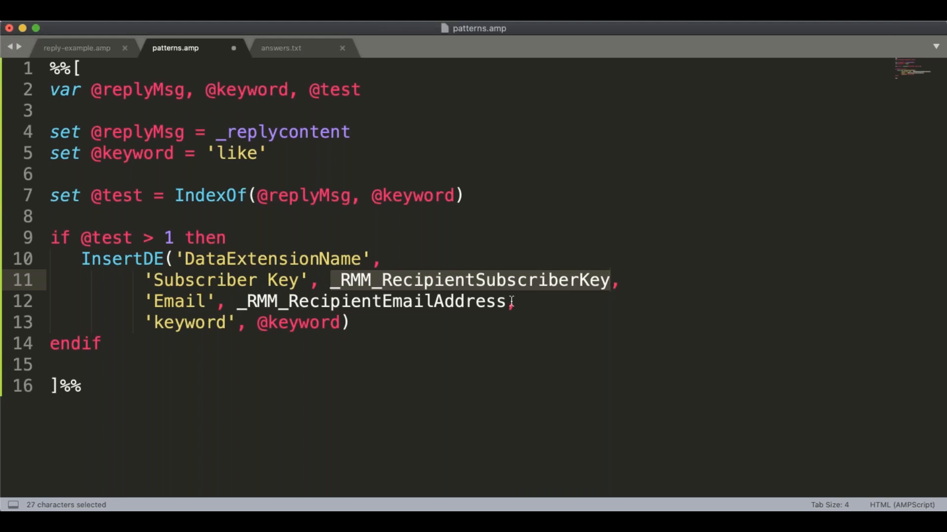
pyautogui.moveTo(508, 302); pyautogui.dragTo(237, 300)
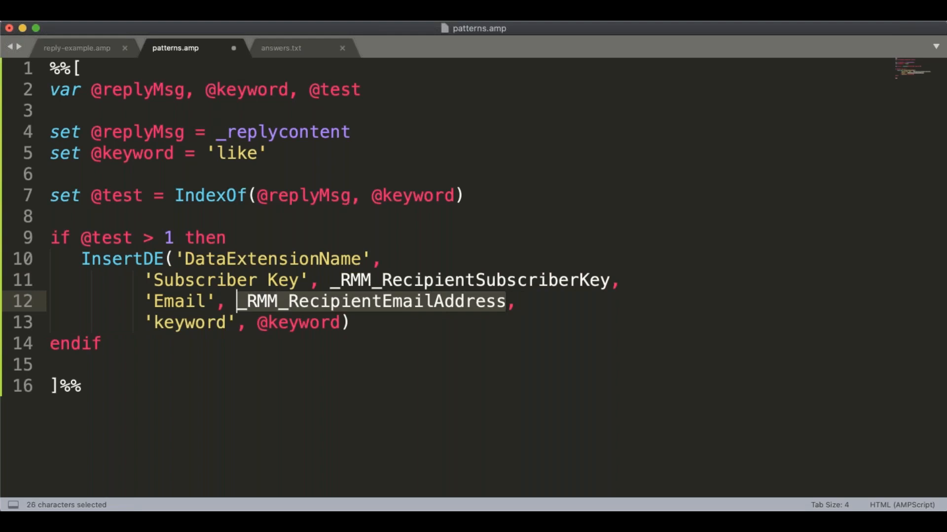
pyautogui.click(267, 323)
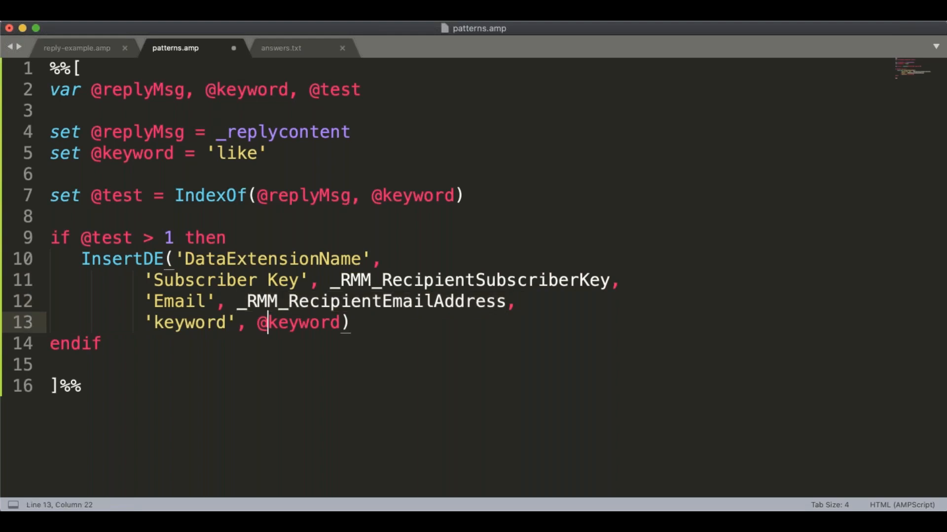
pyautogui.doubleClick(267, 323)
pyautogui.click(258, 369)
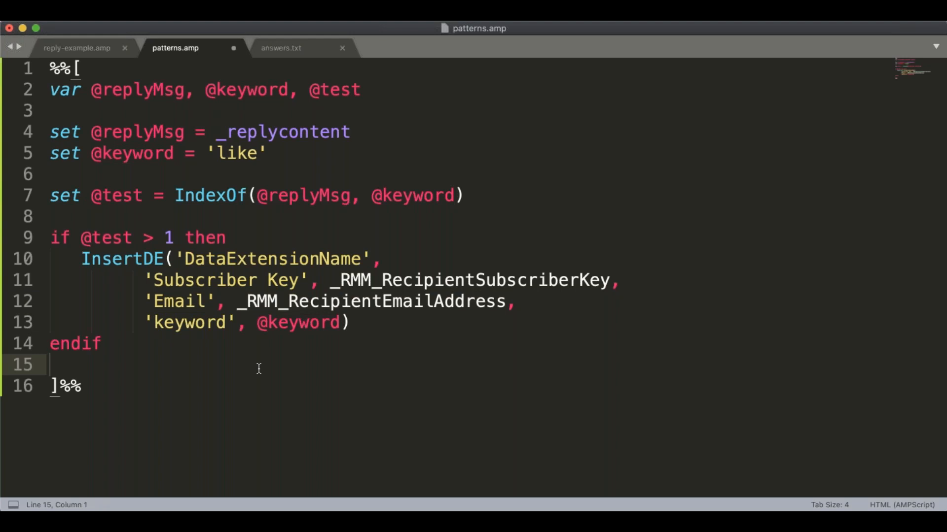